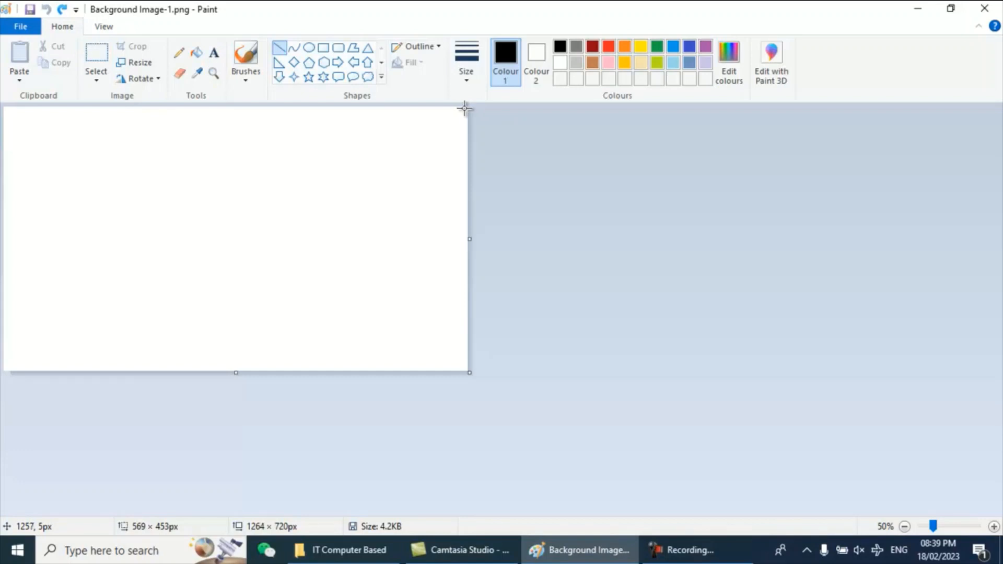
Divide the canvas with a black diagonal line from upper-right to lower-left corner, filling the area above it red and below it indigo
drag(466, 108, 2, 371)
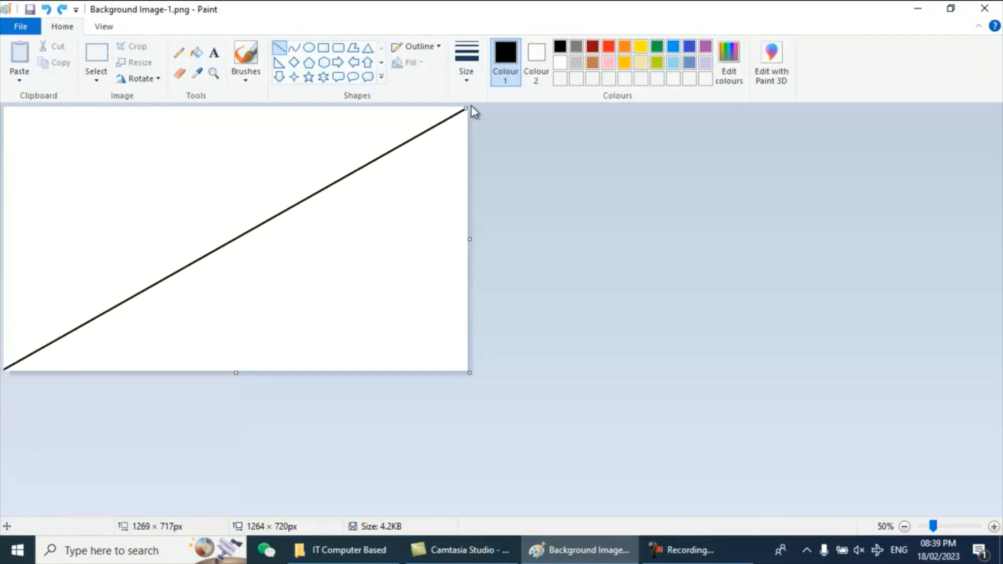
drag(468, 104, 472, 103)
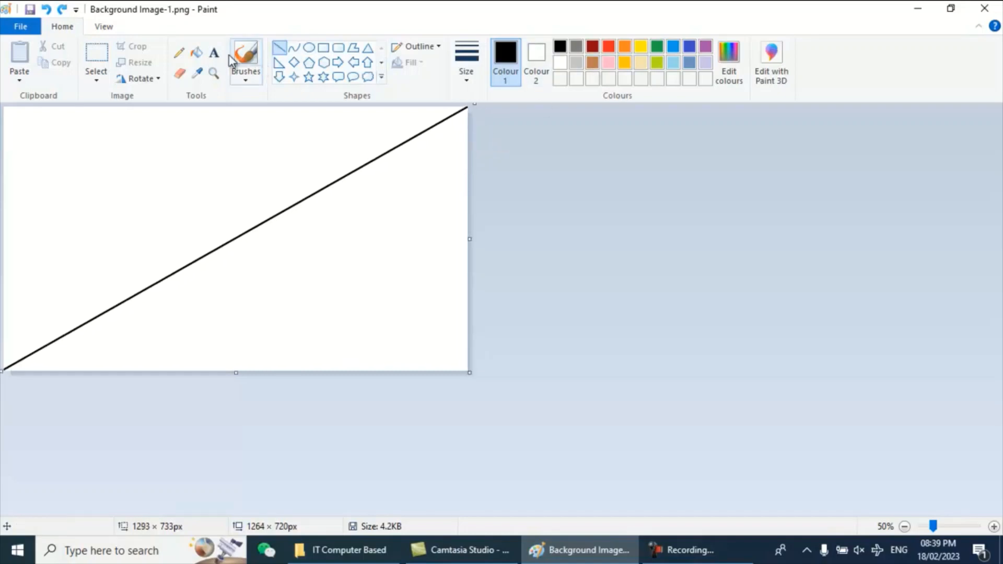
click(197, 53)
click(608, 52)
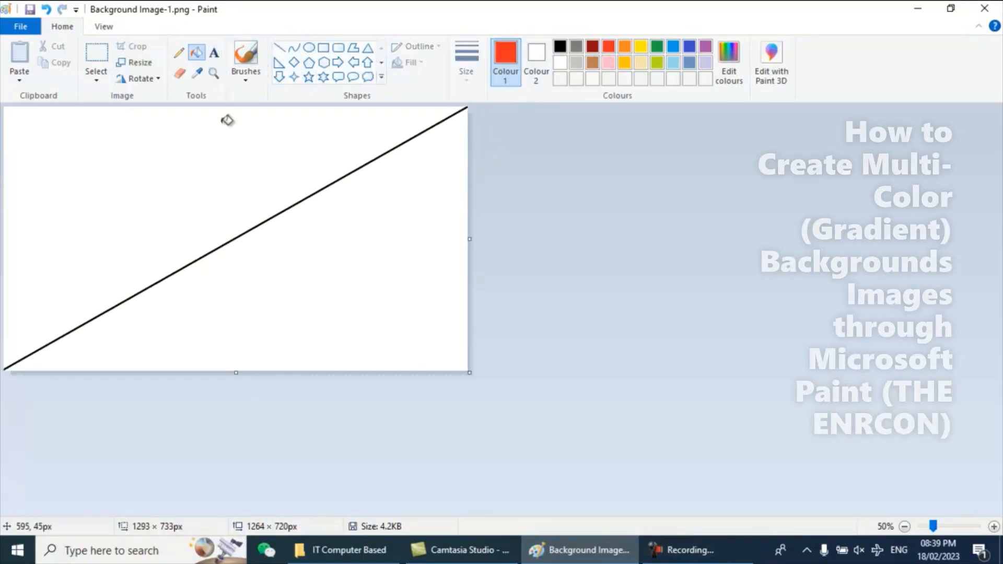
click(240, 154)
click(693, 50)
click(413, 249)
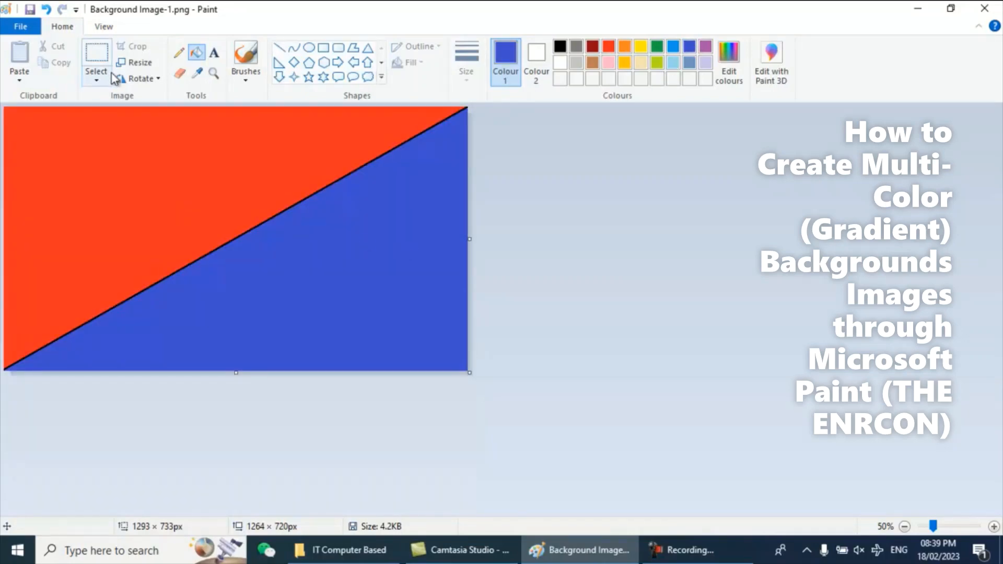
Resize the image to 1 pixel wide without maintaining the aspect ratio, keeping the height at 720 pixels
click(135, 62)
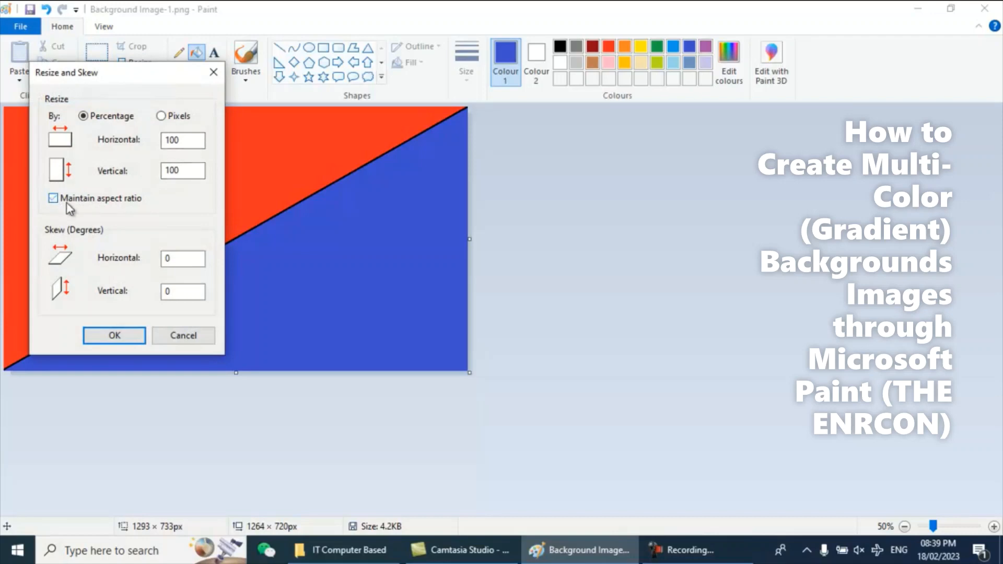
click(167, 117)
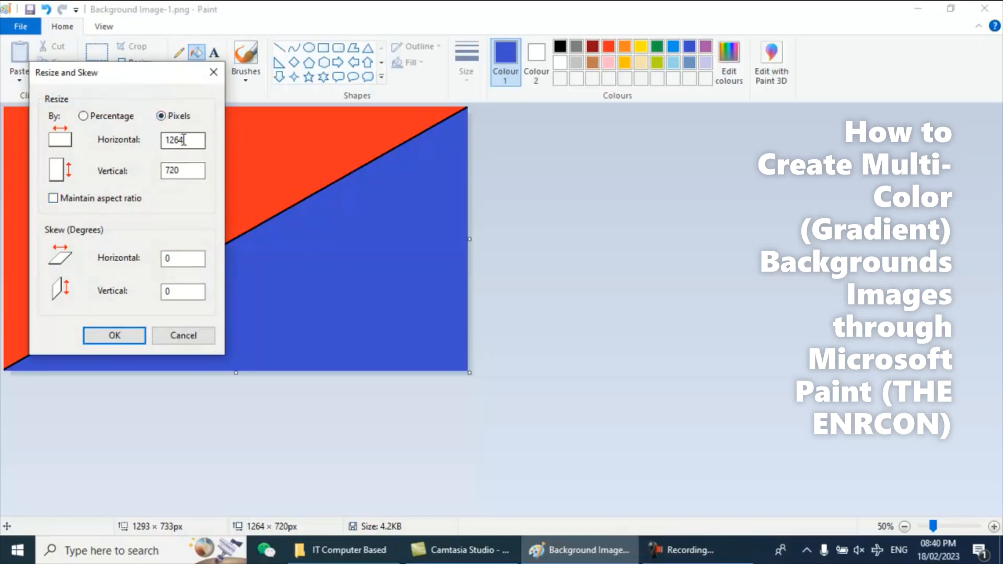
drag(187, 140, 84, 140)
text(1)
click(102, 340)
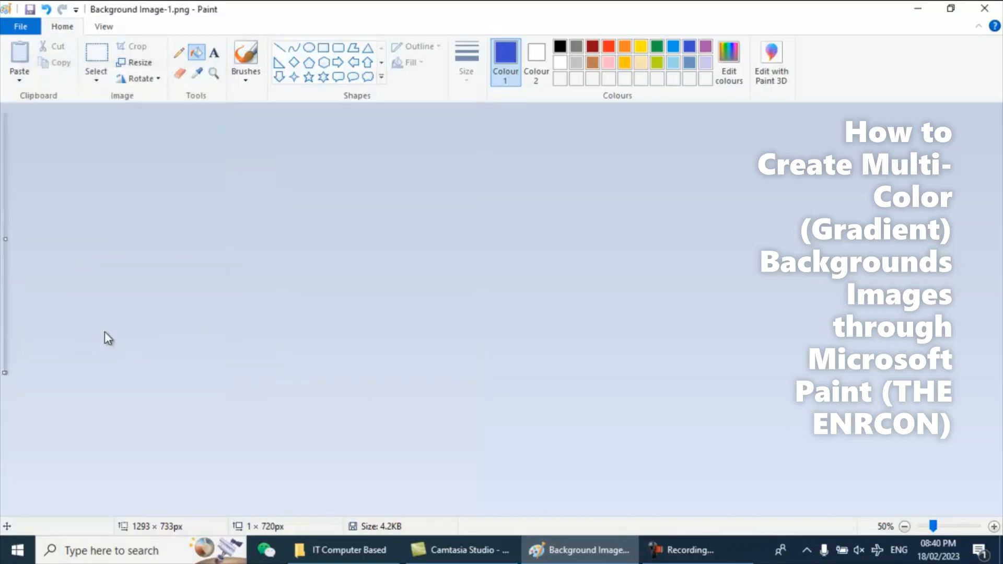
Stretch the red and indigo strip back to 1264 pixels wide, with the aspect ratio unlocked
click(134, 64)
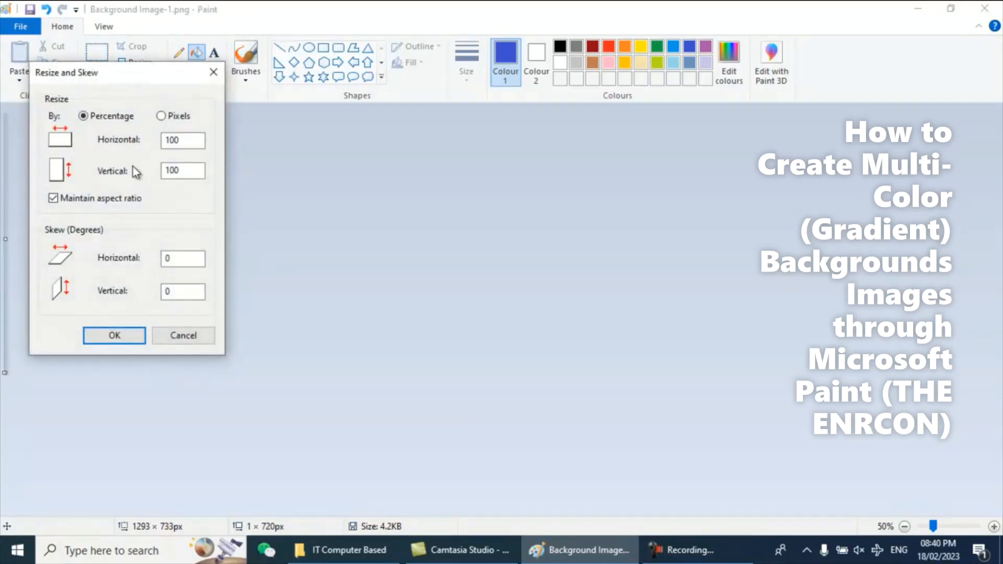
click(87, 198)
click(177, 117)
click(189, 140)
click(113, 337)
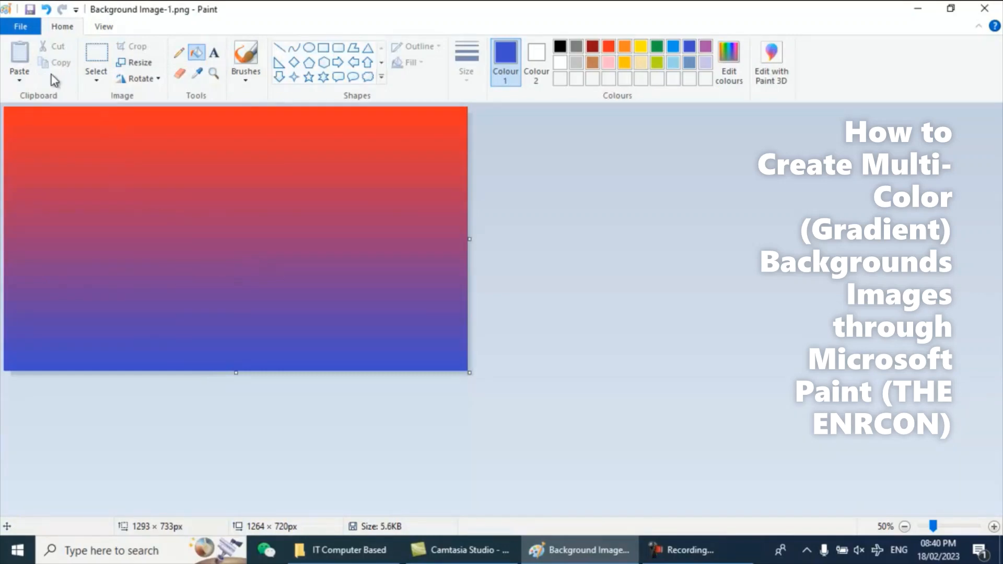
Start a new image and draw a green-outlined pentagon about 1159 × 639 px across most of the canvas
click(20, 26)
click(97, 63)
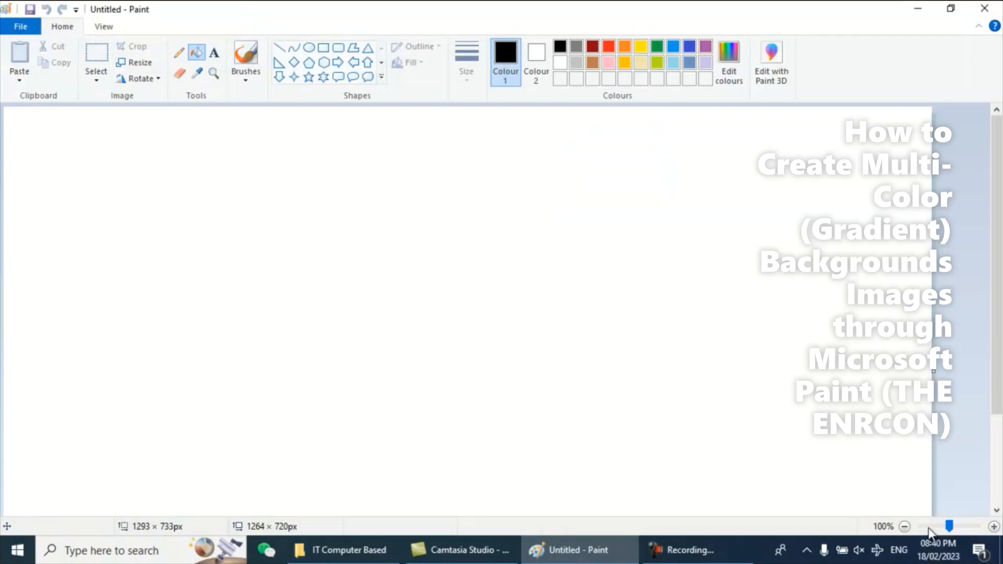
click(906, 526)
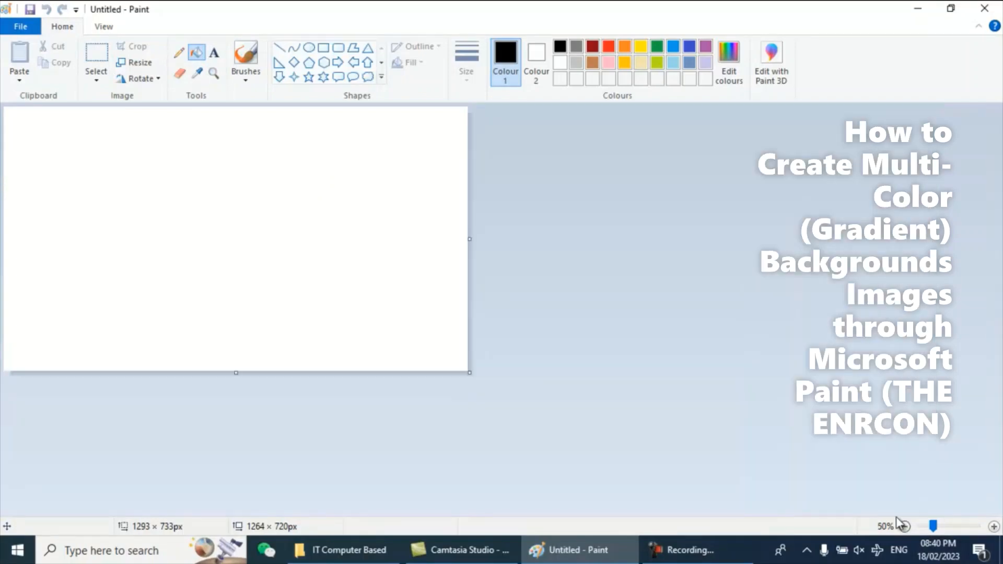
click(317, 68)
drag(9, 122, 434, 356)
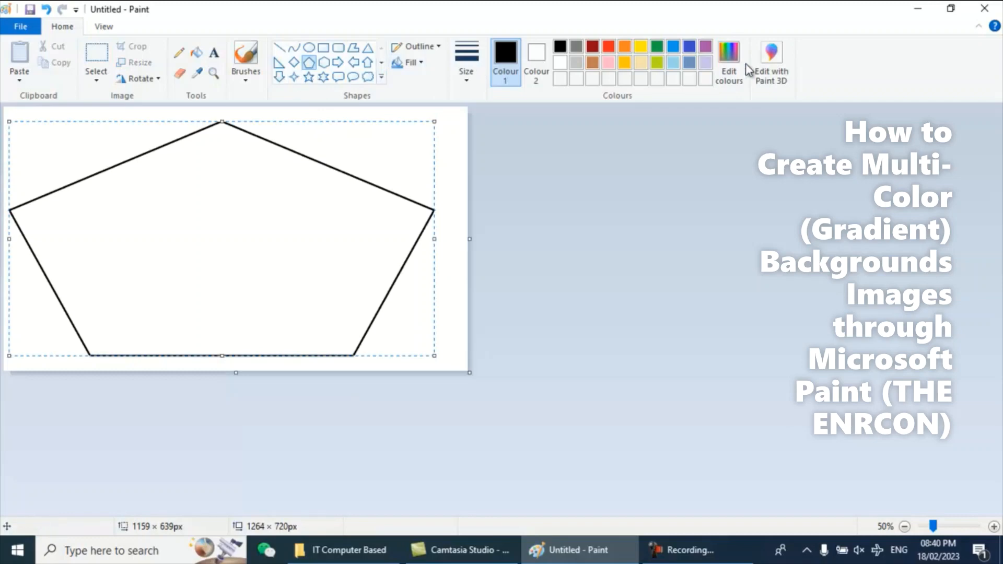
click(657, 47)
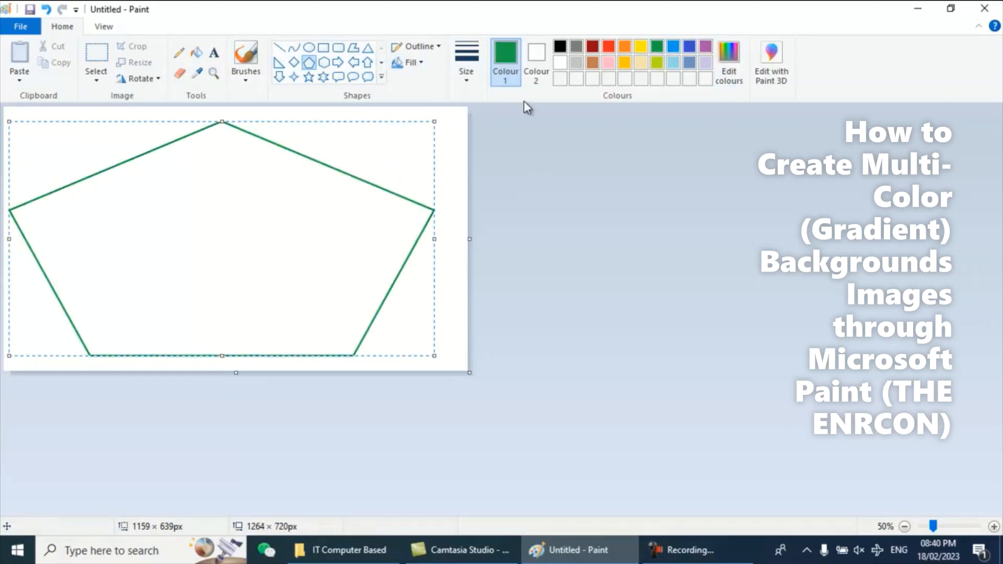
Fill the area around the pentagon with orange and the inside of the pentagon with yellow
click(197, 52)
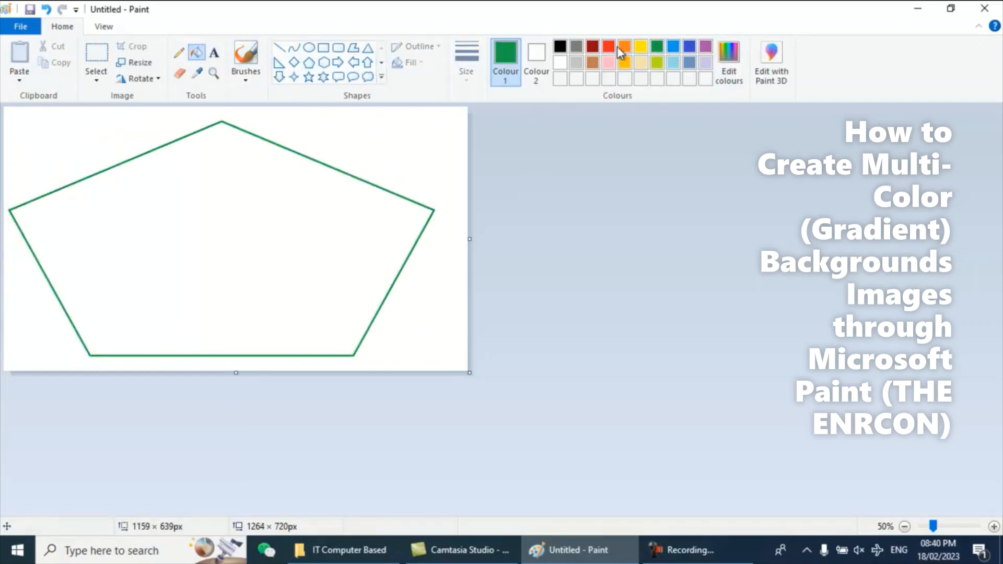
click(621, 47)
click(457, 148)
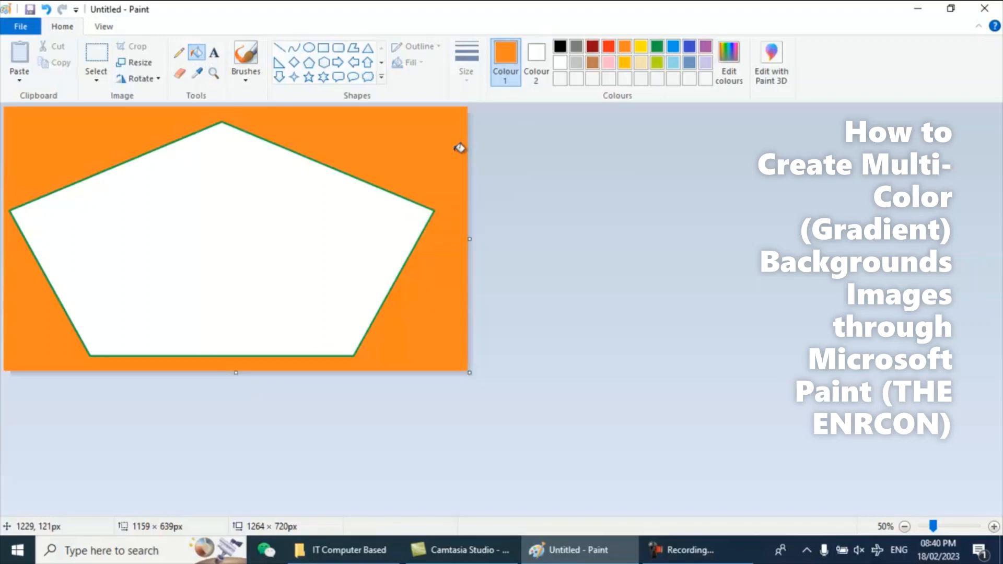
click(640, 47)
click(293, 248)
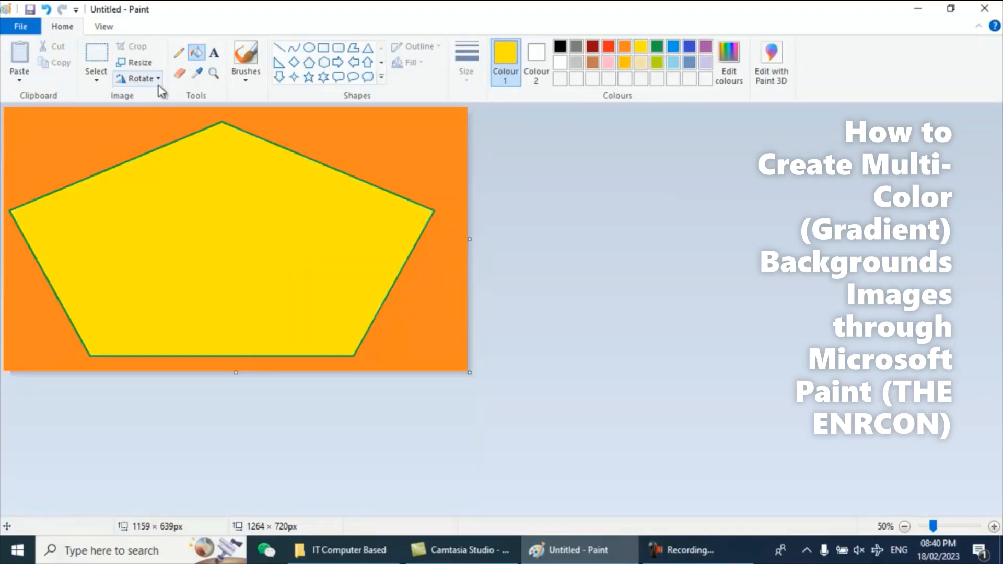
Resize the pentagon image to a width of 1 pixel with the aspect ratio unlocked
click(135, 63)
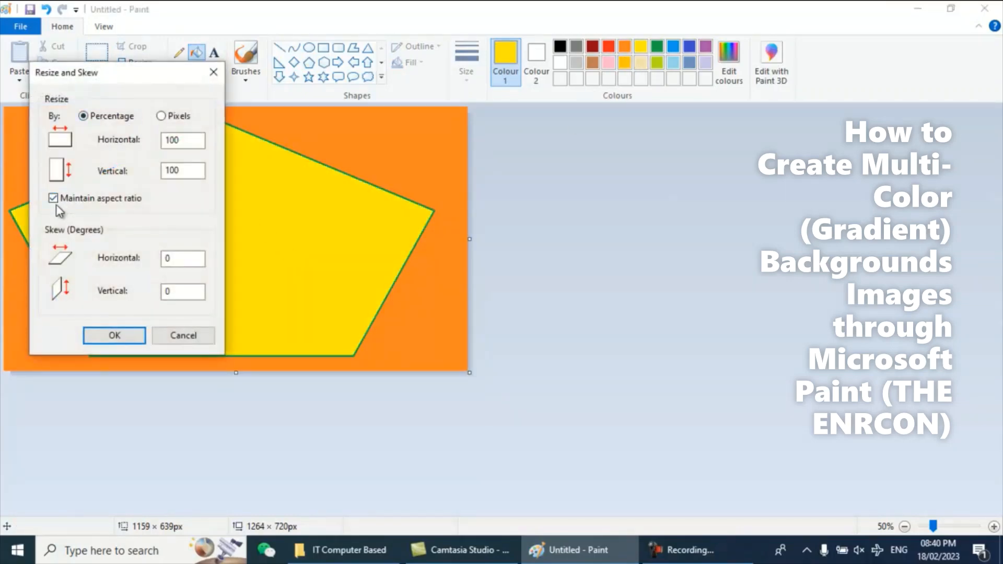
click(53, 198)
click(161, 116)
drag(178, 138, 100, 134)
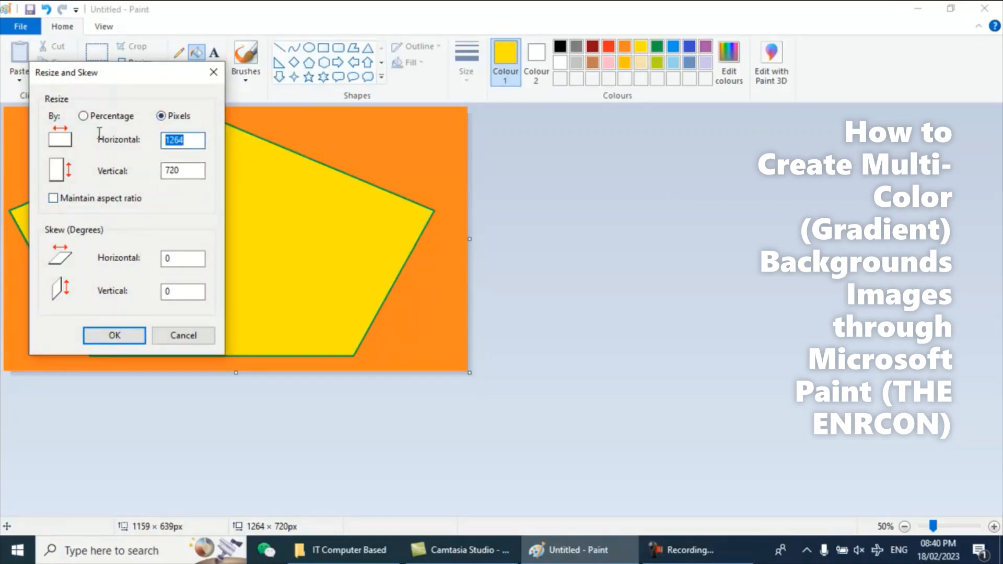
text(11)
click(142, 338)
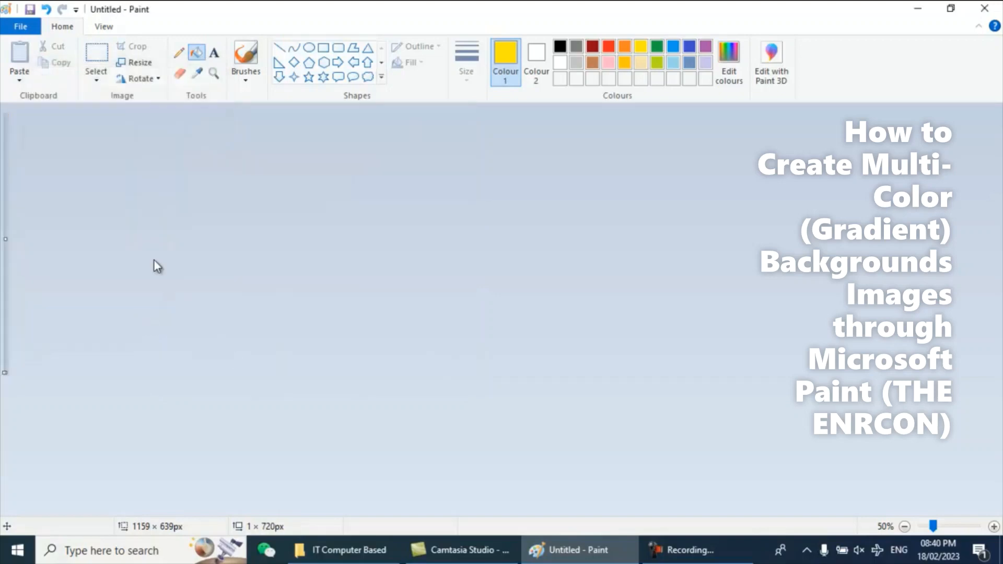
Stretch the orange and yellow strip back to a width of 1264 pixels, leaving the aspect ratio unlocked
click(132, 64)
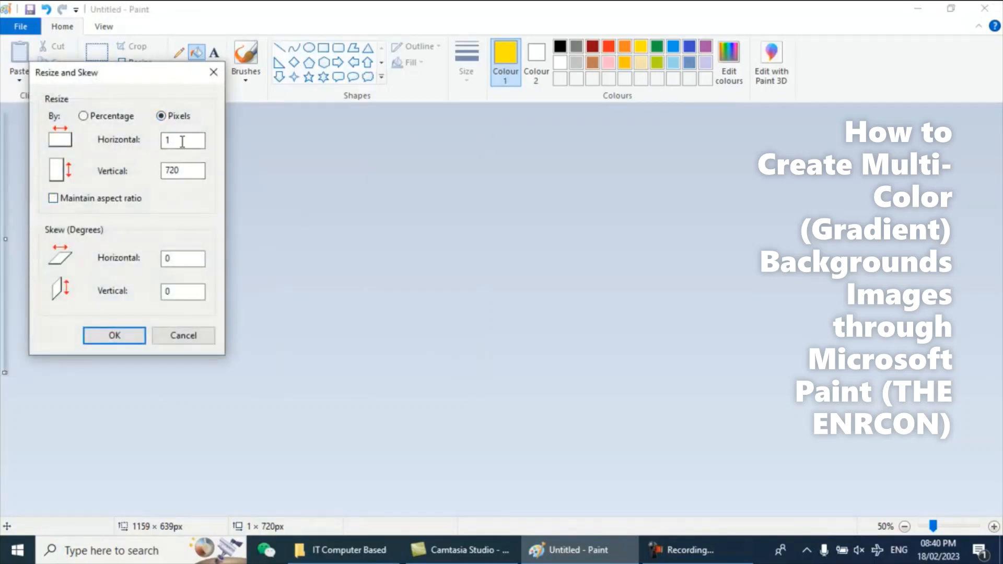
drag(182, 142, 158, 139)
text(1264)
click(140, 339)
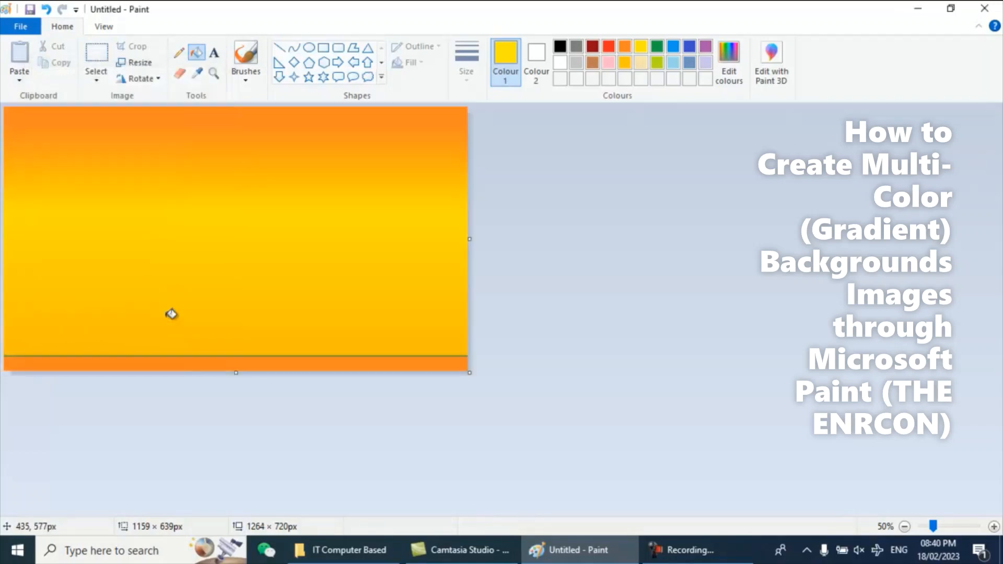
Save the orange and yellow gradient as a PNG named Background Image-2 in the Background Images folder
key(ctrl+s)
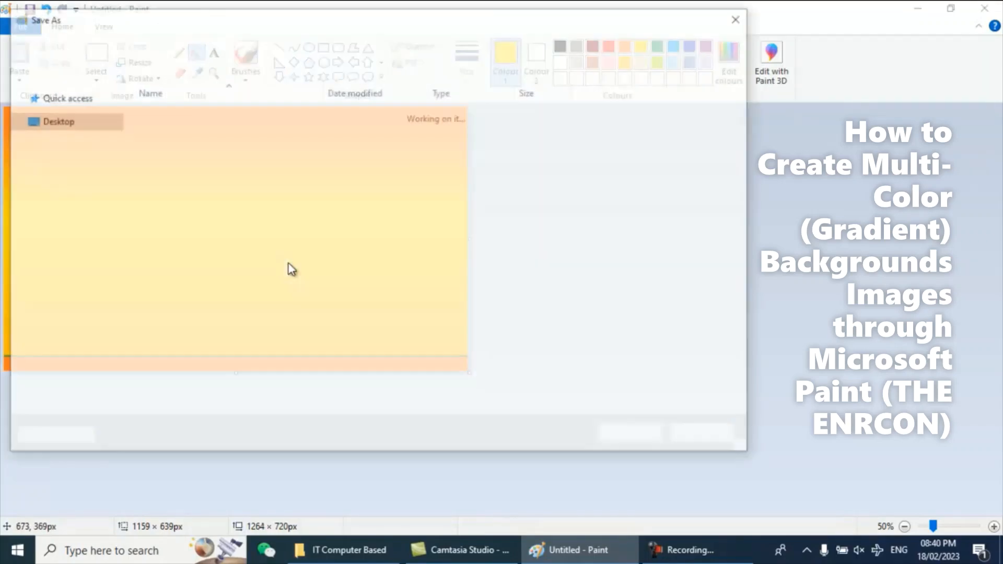
click(193, 165)
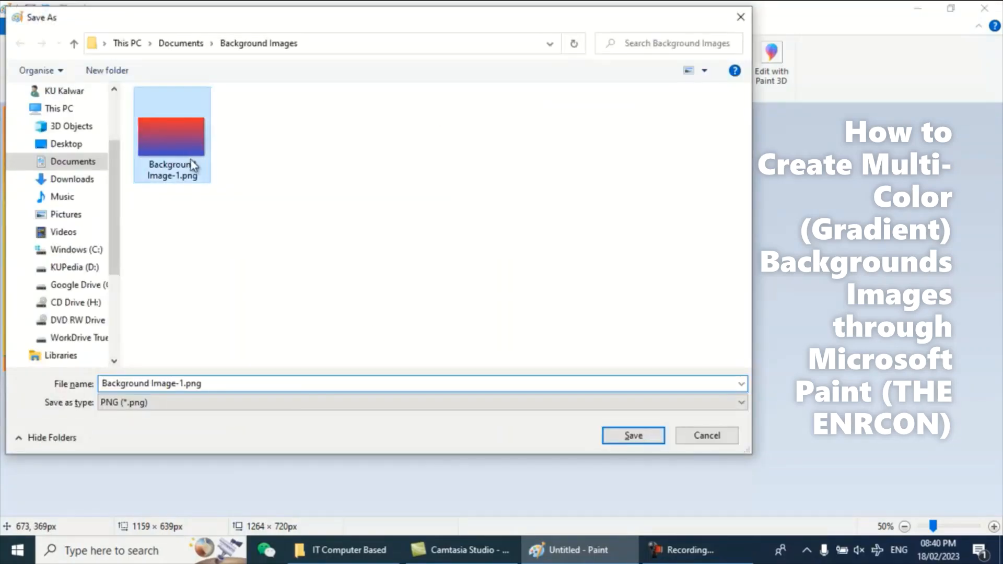
click(231, 383)
click(232, 383)
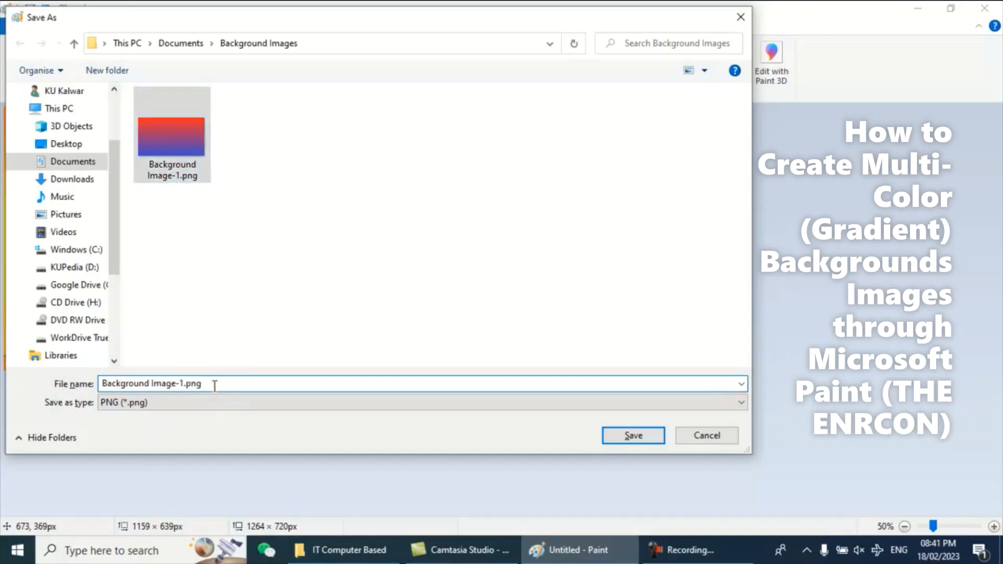
key(BackSpace)
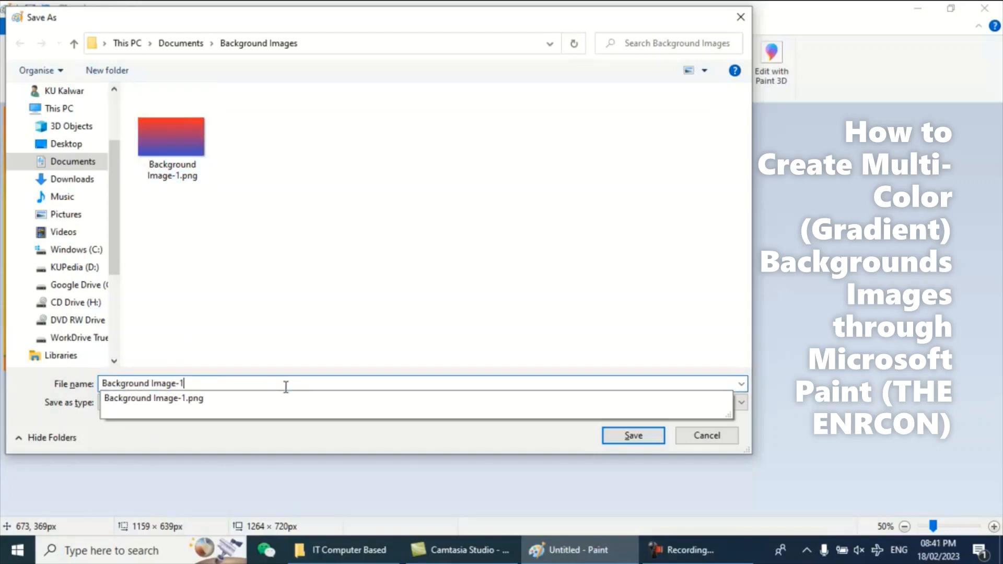
text(2)
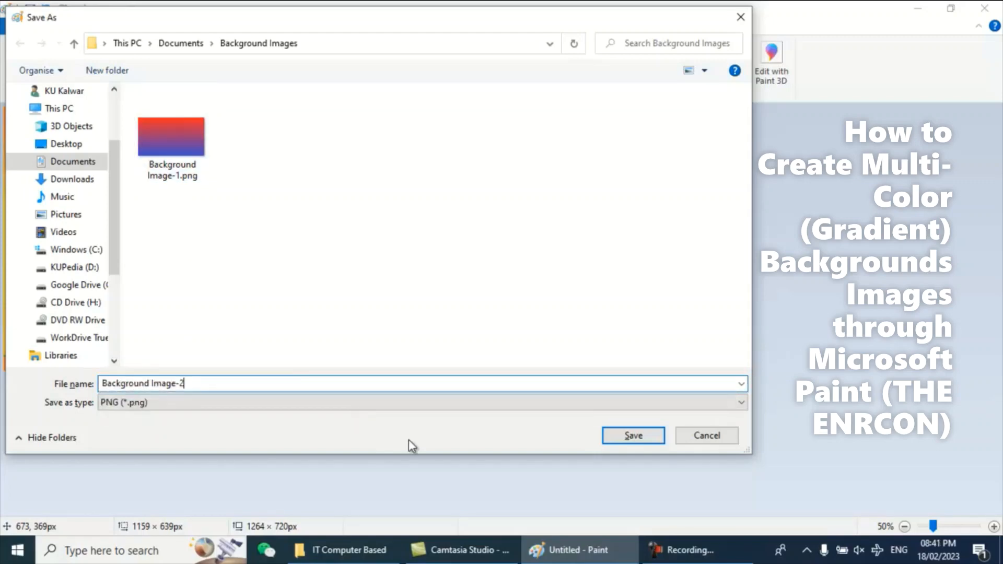
click(620, 442)
click(684, 550)
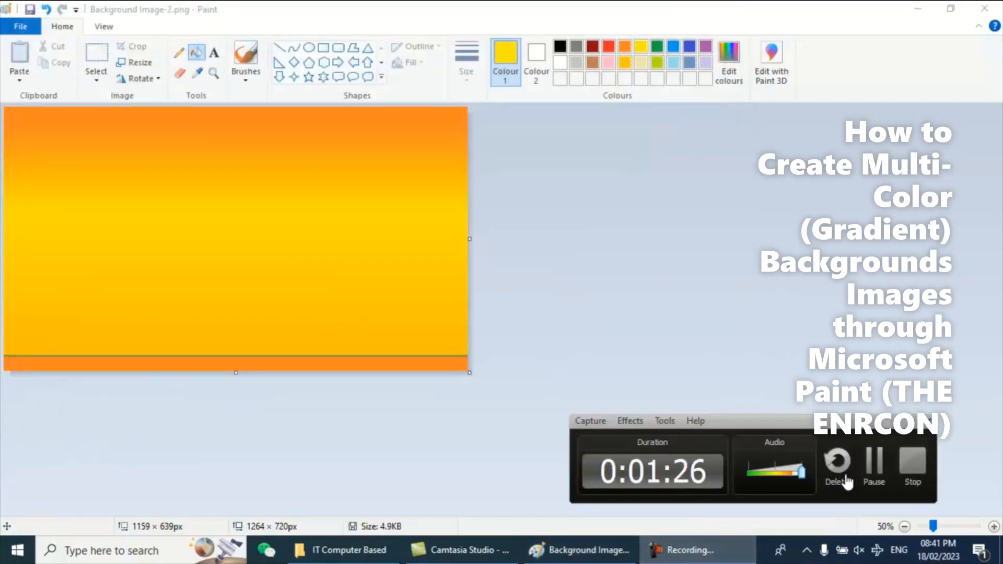
click(878, 476)
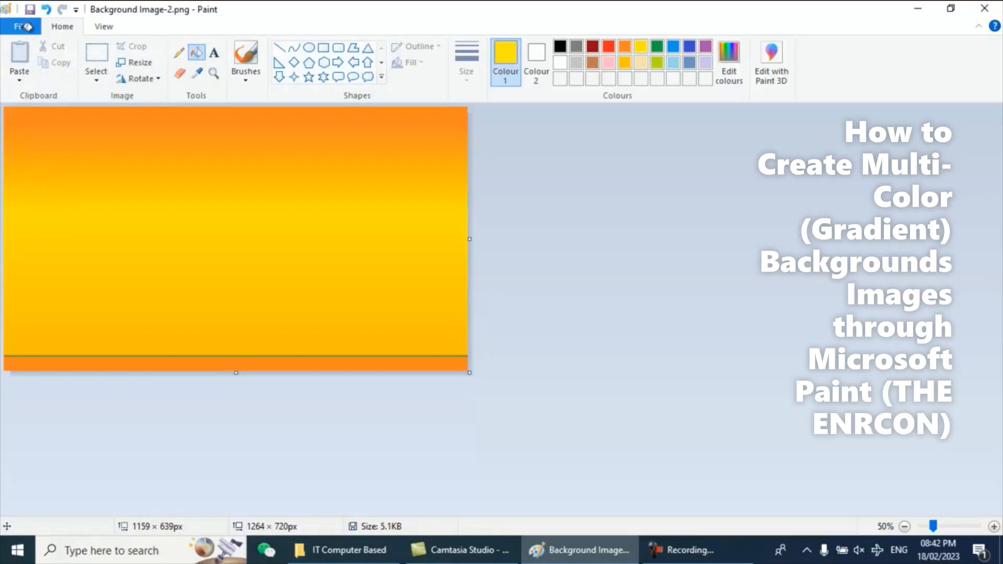
Start a new blank image for the third gradient background
click(26, 26)
click(56, 60)
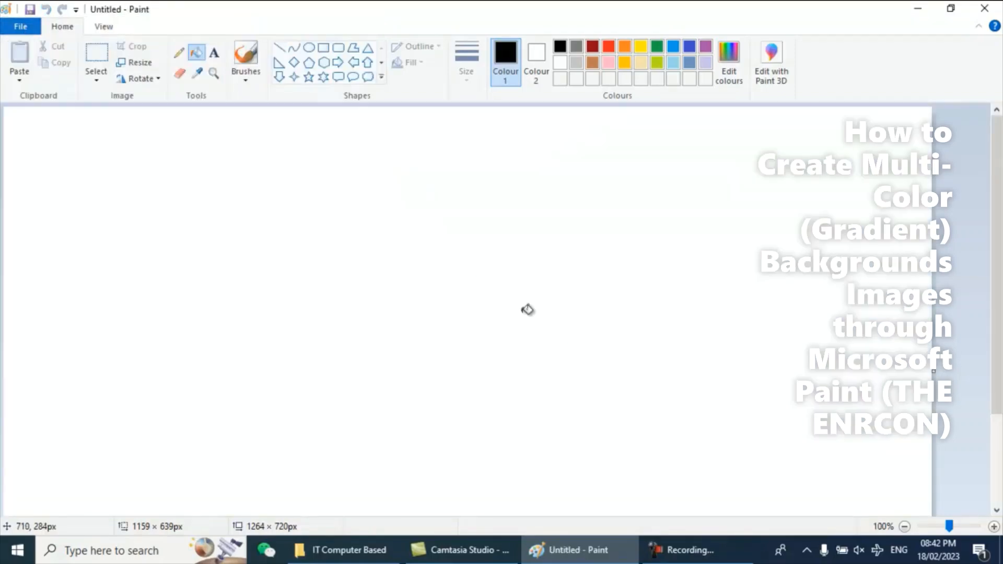
click(905, 527)
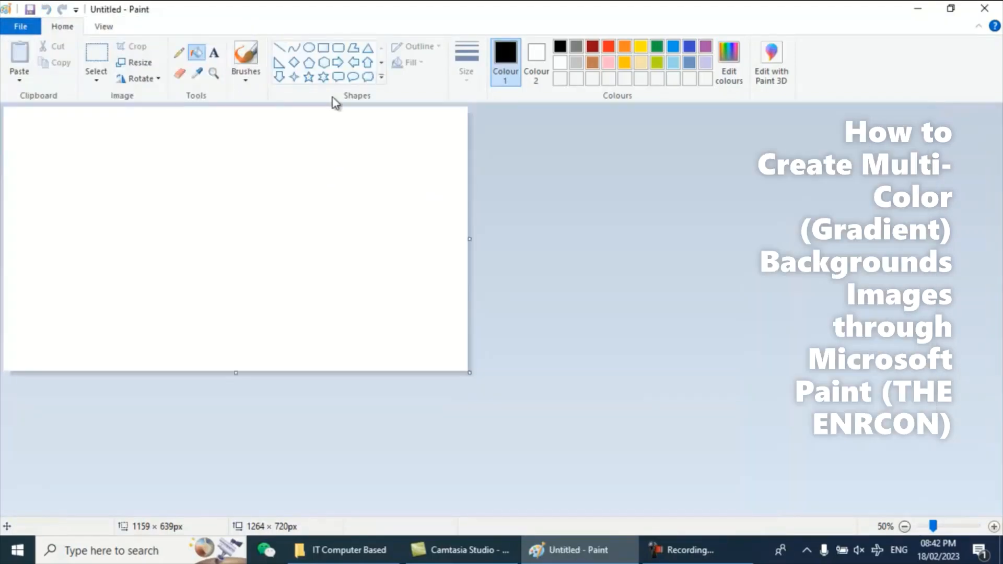
Draw a black-outlined rectangle about 1139 × 181 px in the canvas's upper part and an ellipse about 815 × 291 px below it
click(324, 50)
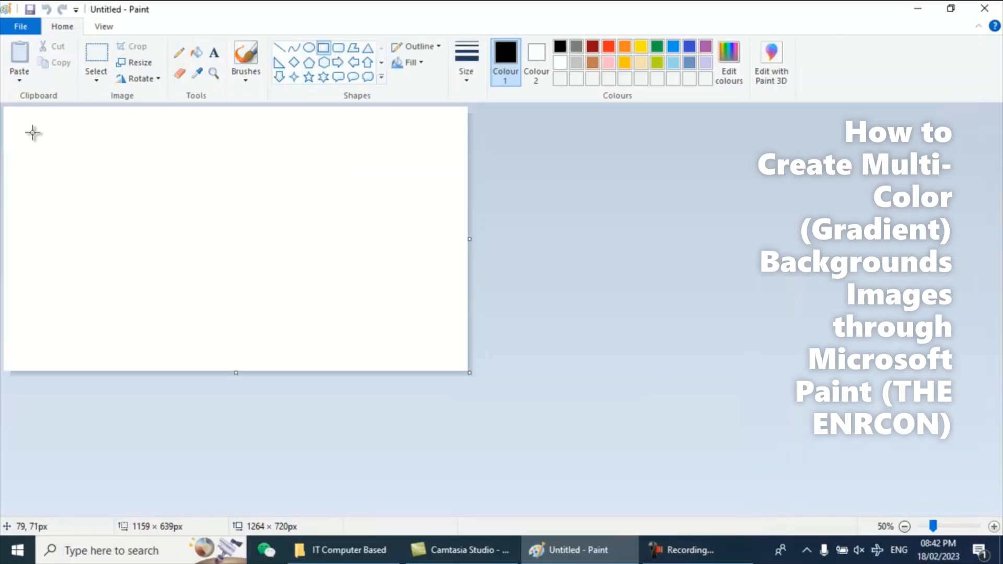
drag(32, 132, 451, 197)
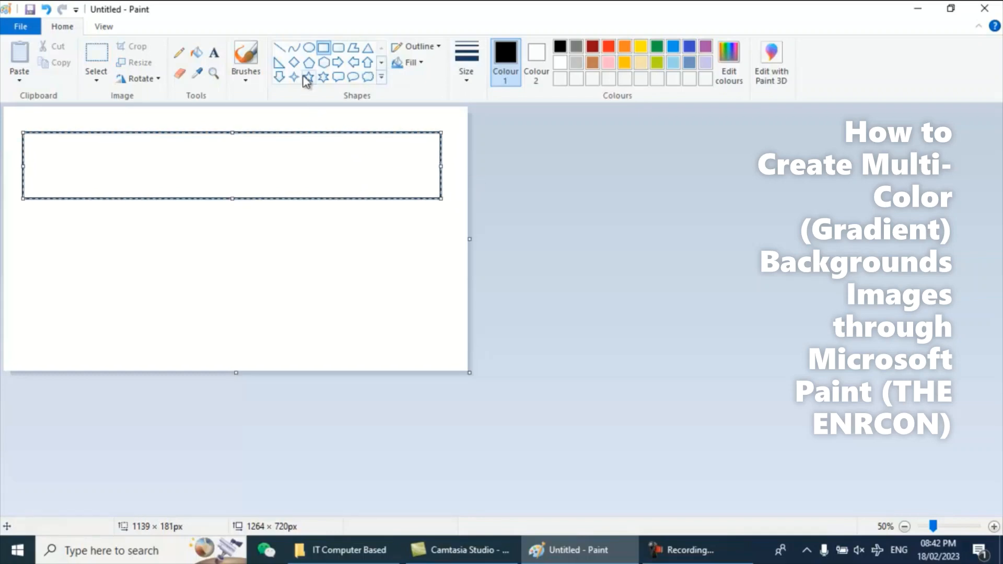
click(308, 48)
drag(76, 242, 376, 348)
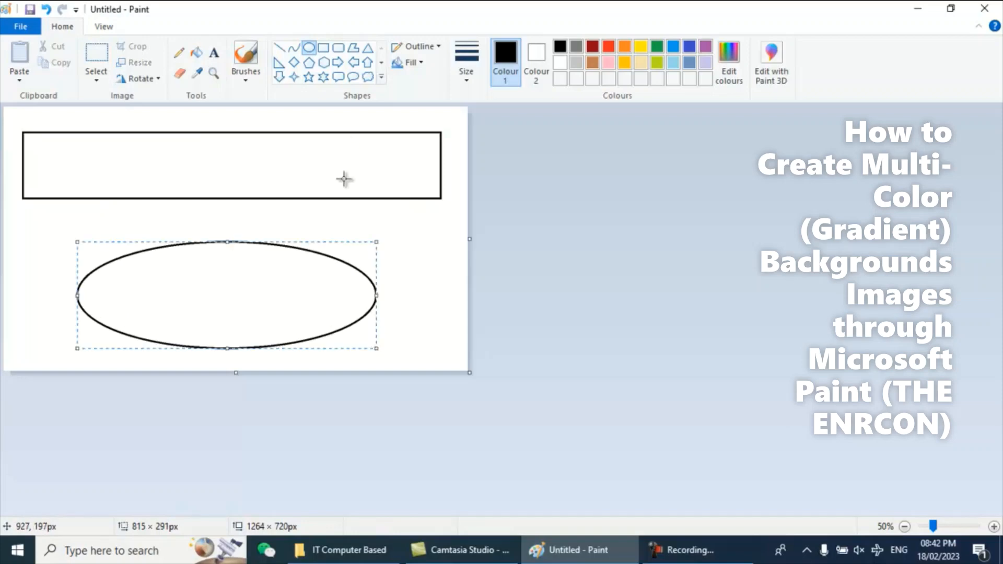
Fill the canvas area surrounding the rectangle and the ellipse with red
click(195, 56)
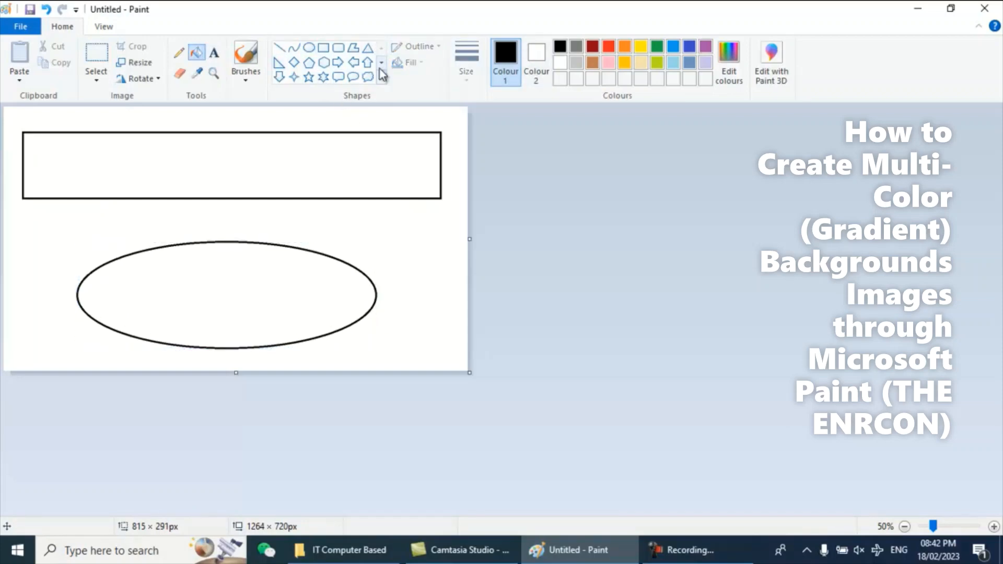
click(606, 49)
click(421, 255)
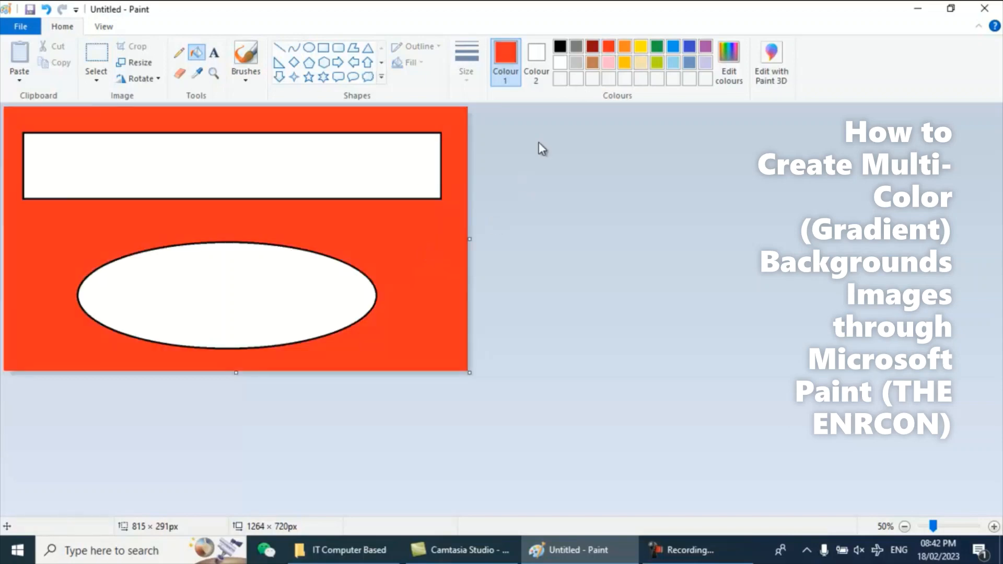
Fill the rectangle with black and the ellipse with green
click(561, 47)
click(377, 163)
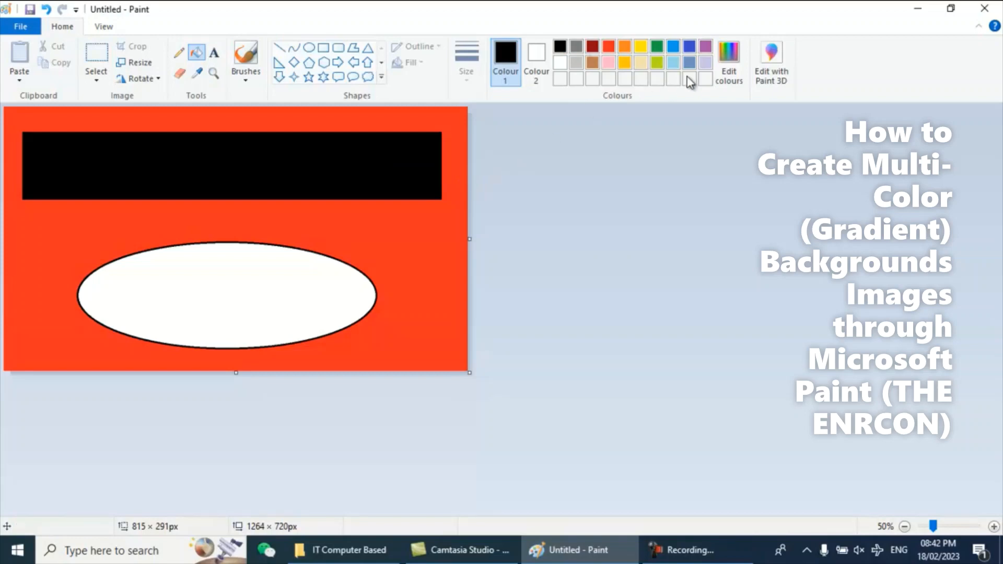
click(659, 48)
click(222, 302)
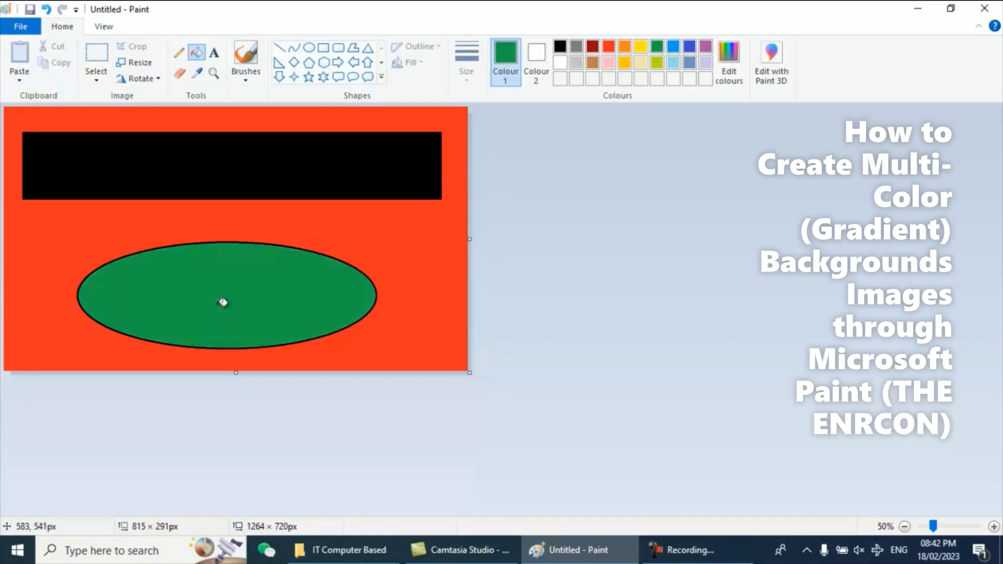
Resize the image by pixels to a width of 1 px without maintaining the aspect ratio
click(138, 65)
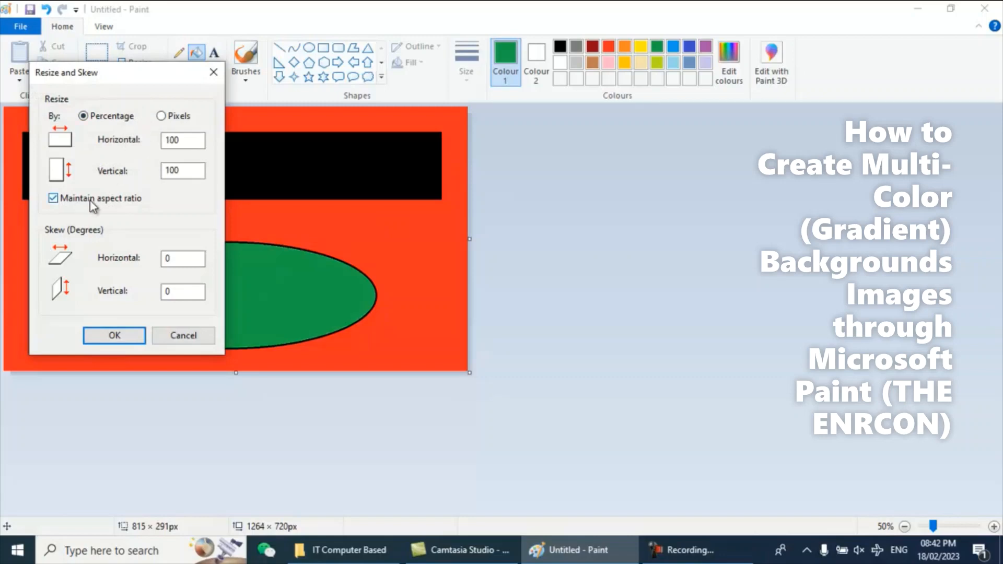
click(92, 201)
click(161, 115)
drag(191, 141, 117, 146)
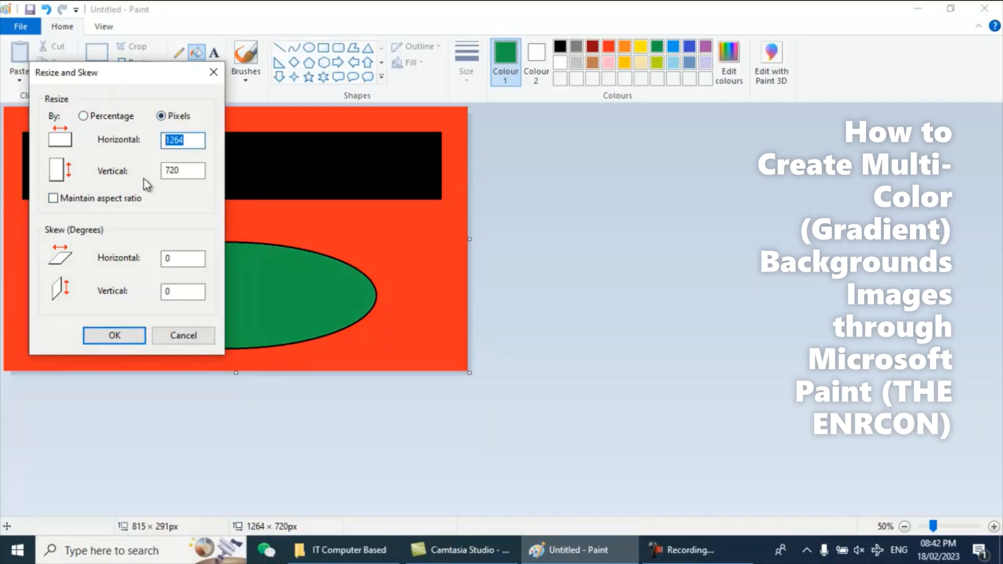
text(1)
click(115, 335)
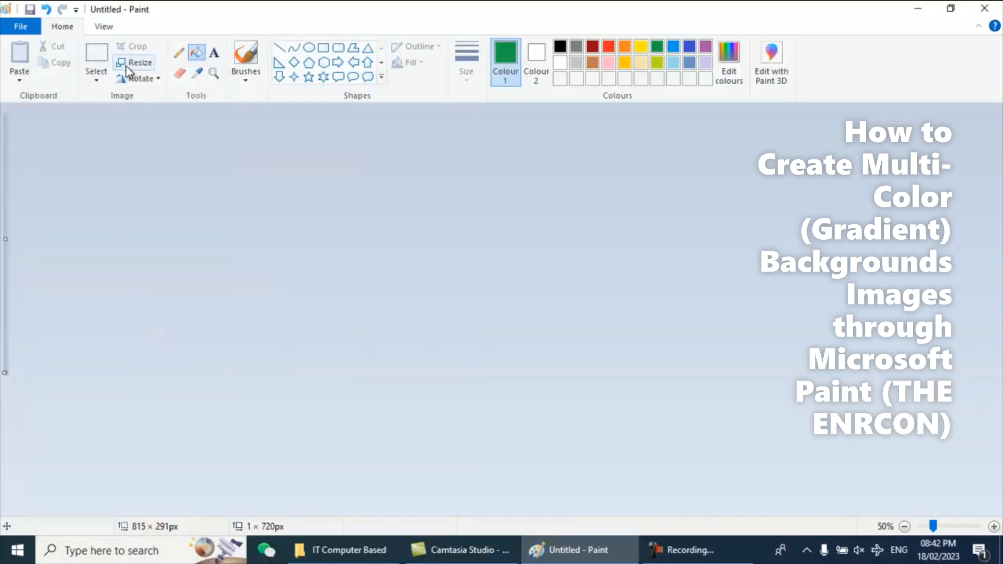
Stretch the 1-pixel-wide image back to a width of 1264 px
click(127, 67)
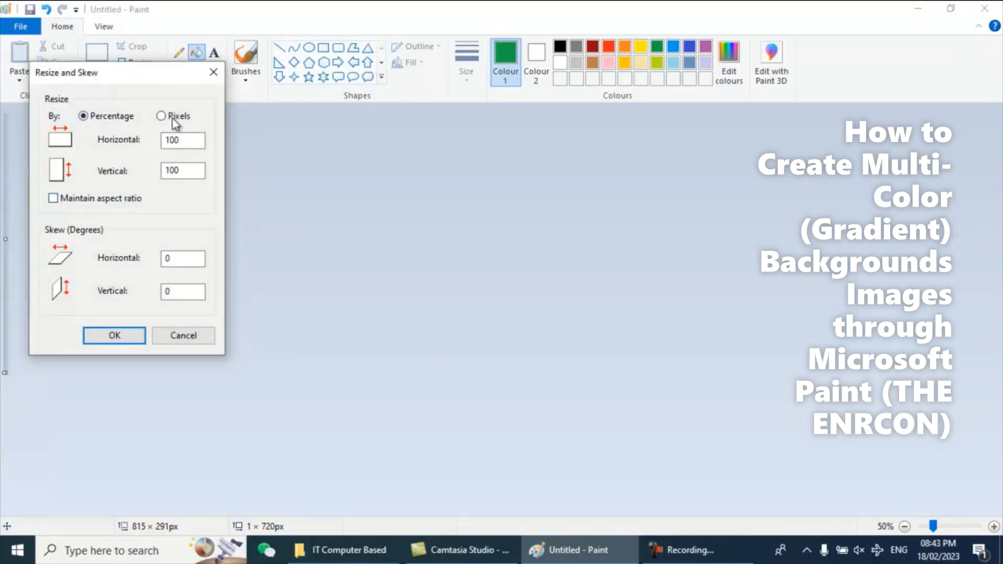
click(173, 118)
drag(190, 141, 100, 142)
text(1264)
click(134, 334)
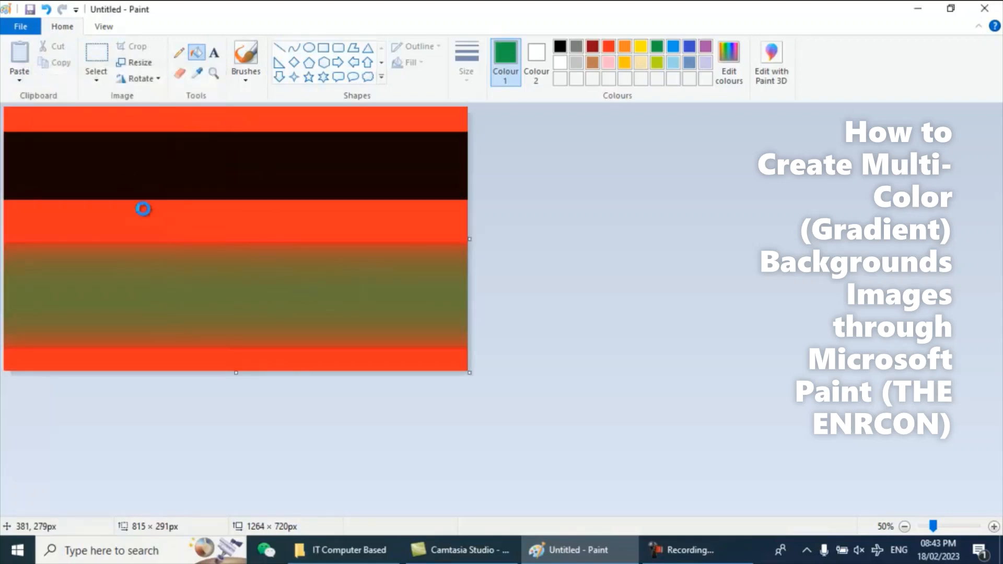
Save the red, black and green gradient as a PNG named Background Image-3 in the Background Images folder
key(ctrl+s)
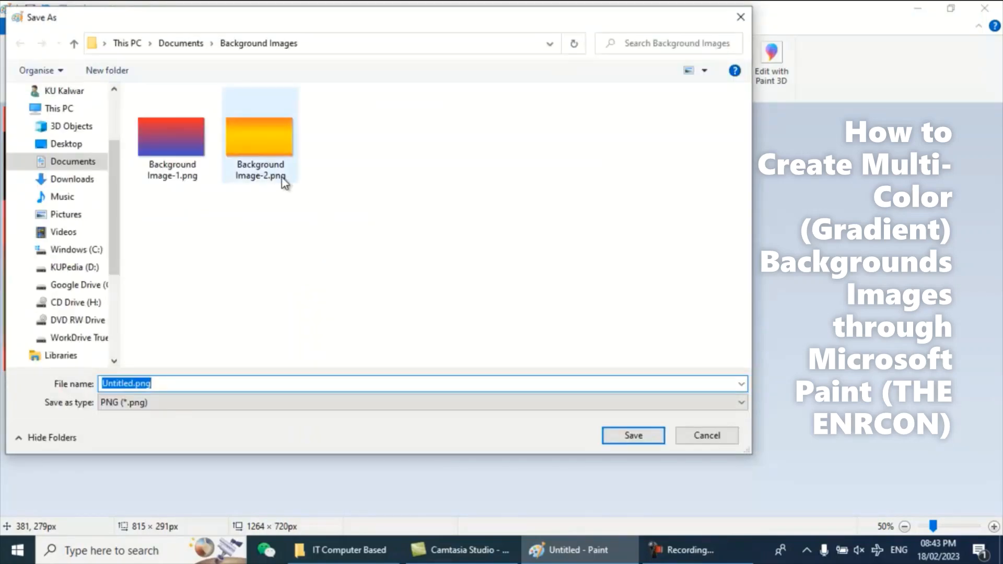
click(283, 178)
click(226, 384)
click(226, 384)
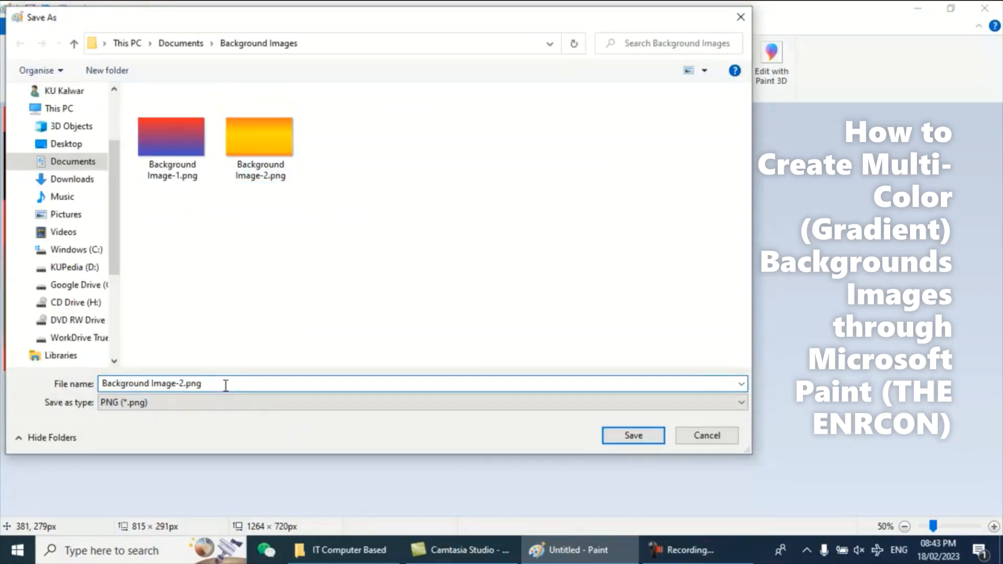
text(3)
click(638, 434)
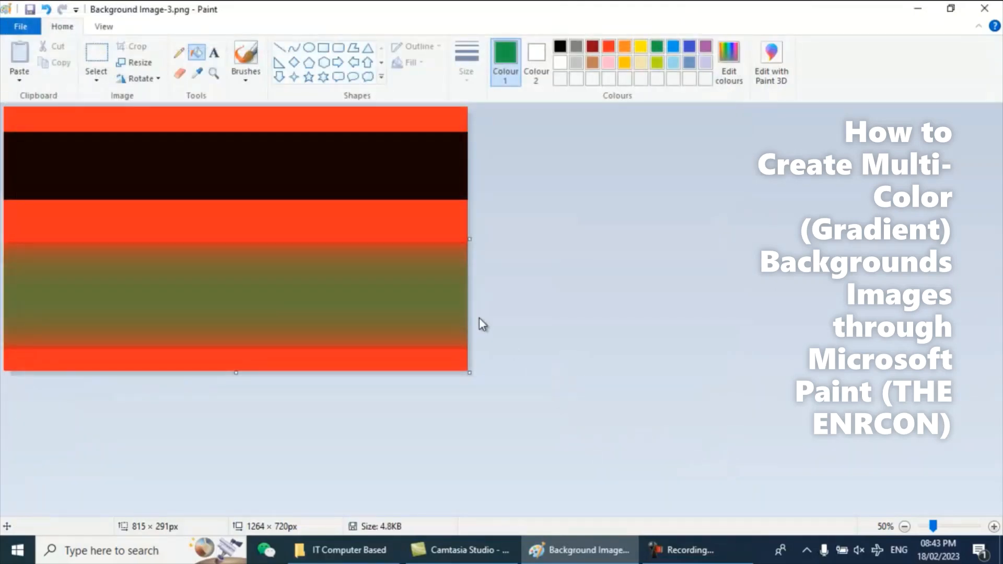
Start a new blank image and draw a bent black curve, stretched to about 1305 × 1157 px so it runs off the canvas's right and bottom edges
key(ctrl+n)
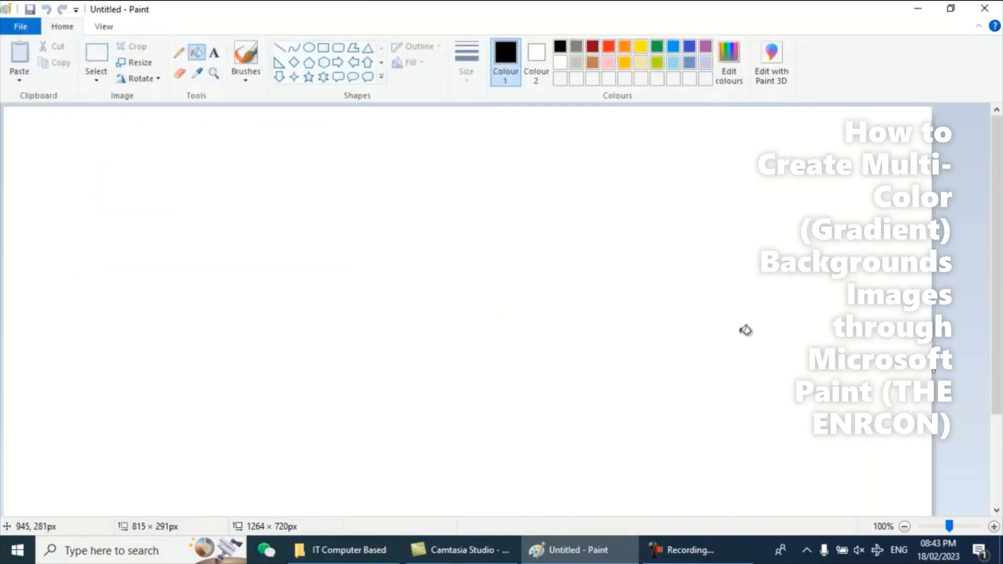
click(903, 527)
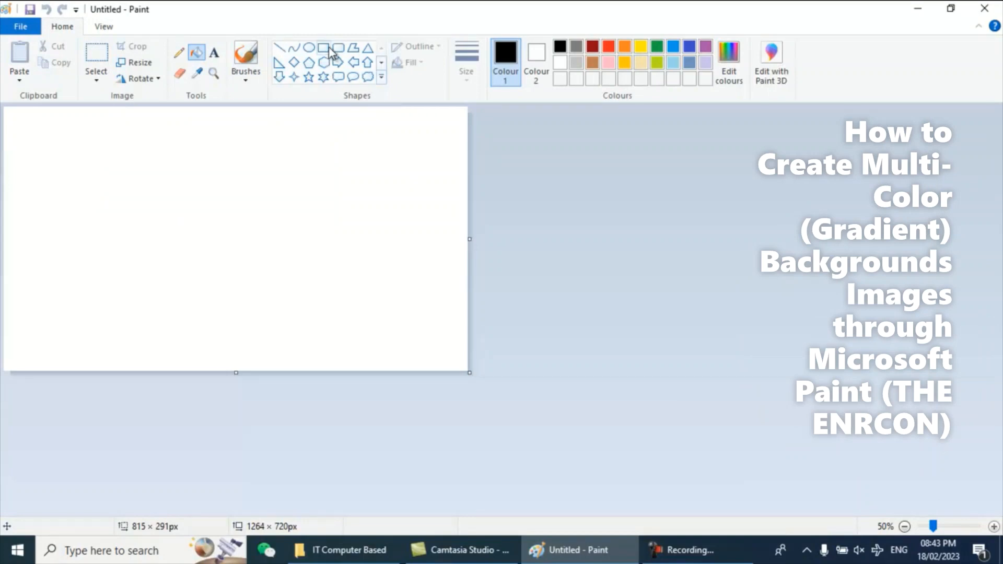
click(295, 49)
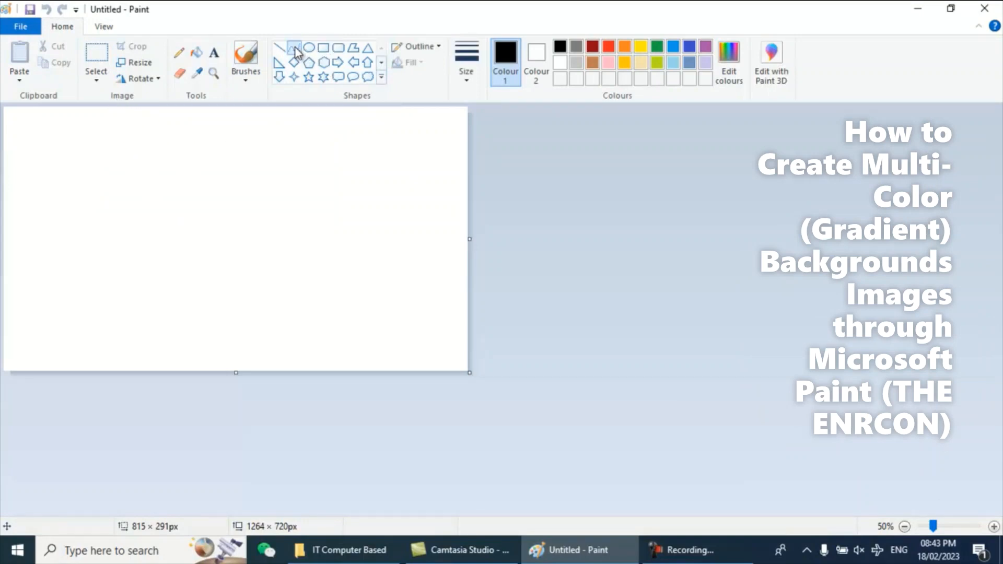
drag(134, 152, 40, 268)
drag(164, 220, 66, 312)
drag(98, 142, 98, 108)
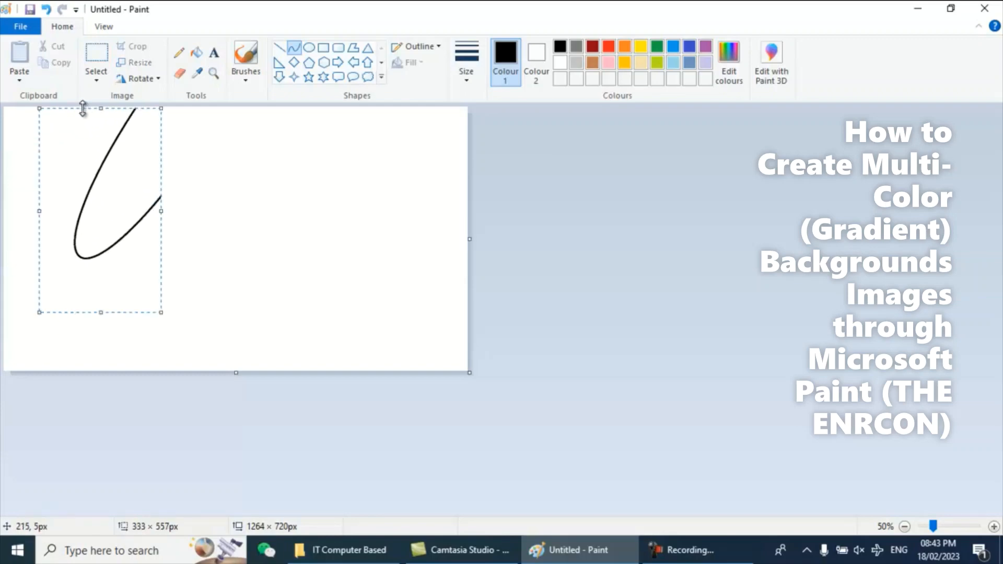
drag(160, 211, 518, 263)
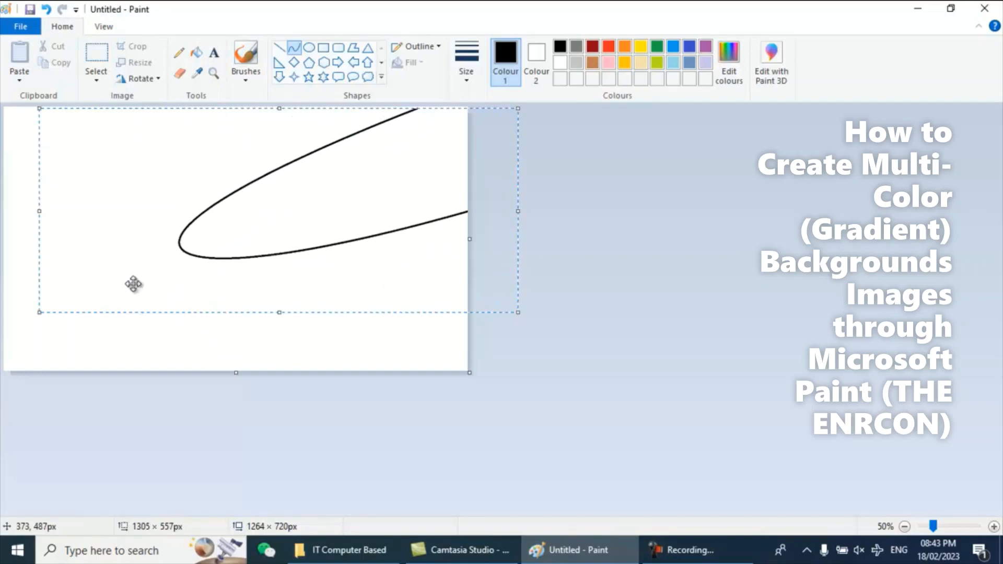
drag(279, 312, 300, 538)
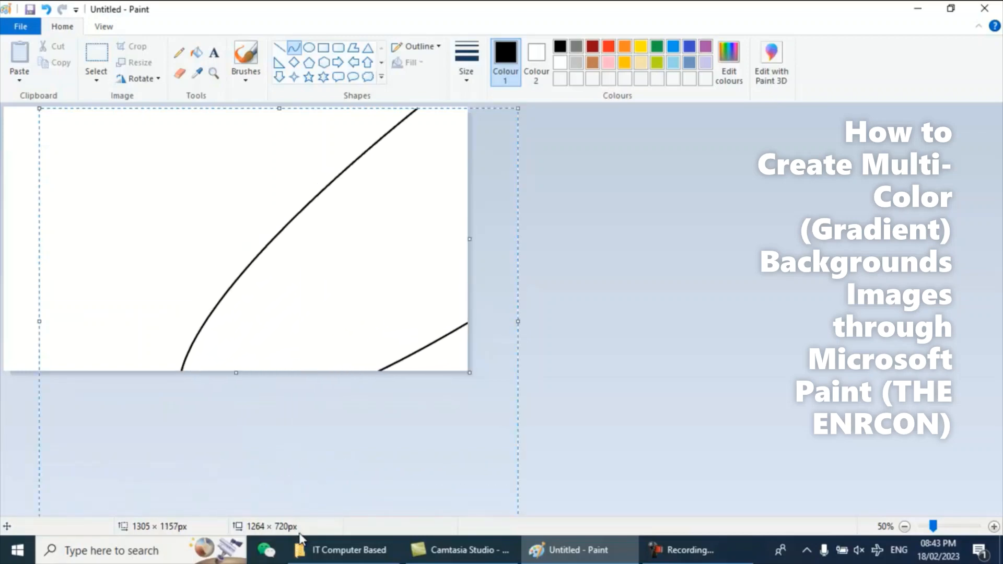
Draw a second bent black curve in the canvas's left part, stretched past the top and bottom edges and narrowed to clear the first curve
click(324, 49)
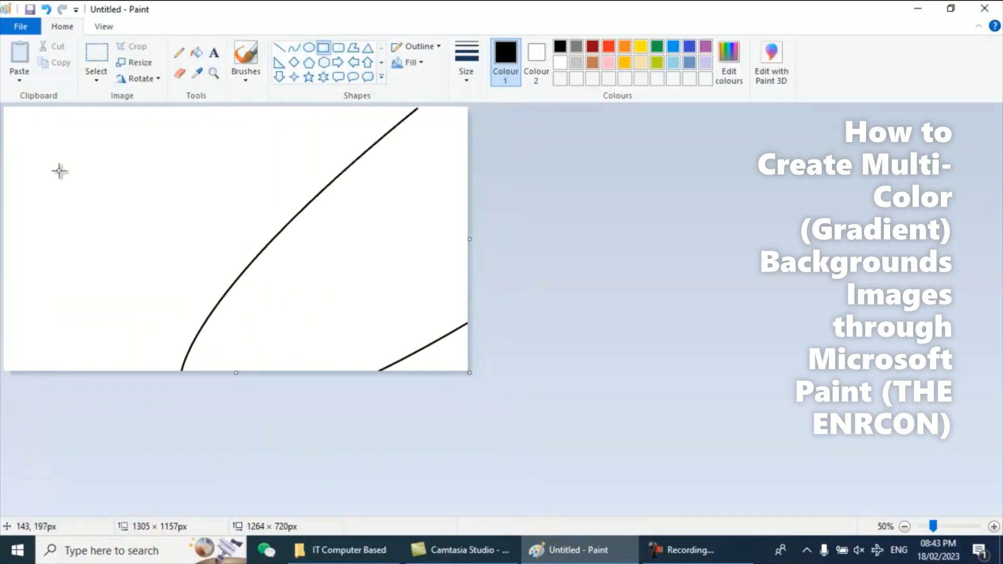
click(295, 48)
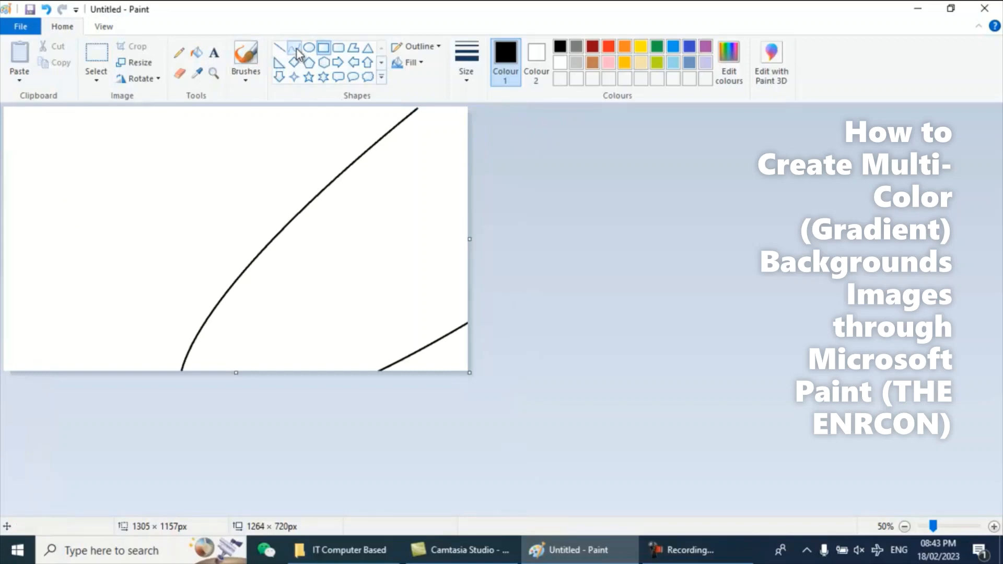
mouse_move(80, 142)
mouse_down()
mouse_move(56, 256)
mouse_move(134, 260)
mouse_move(92, 197)
mouse_move(9, 150)
mouse_move(2, 118)
mouse_up()
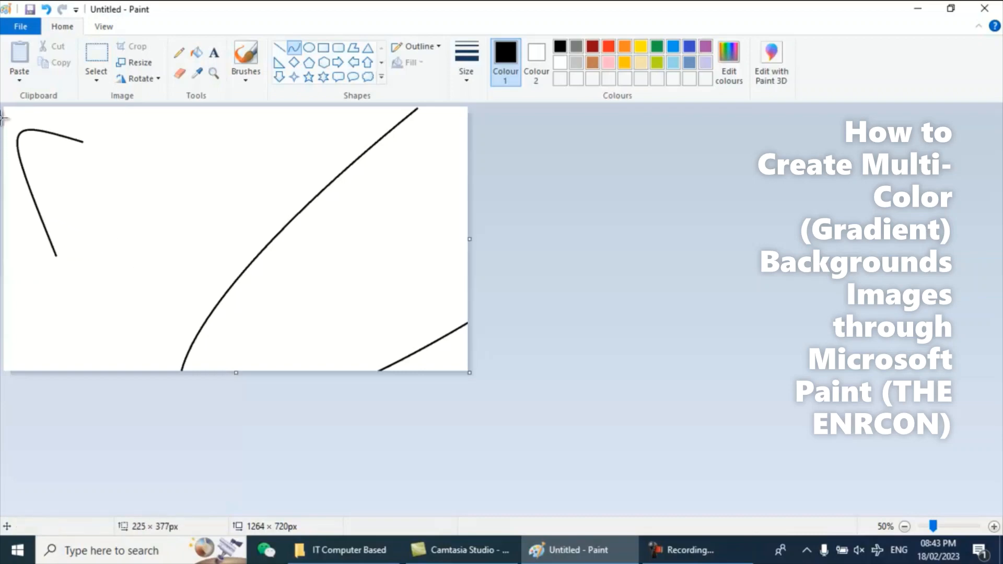
drag(57, 254, 264, 64)
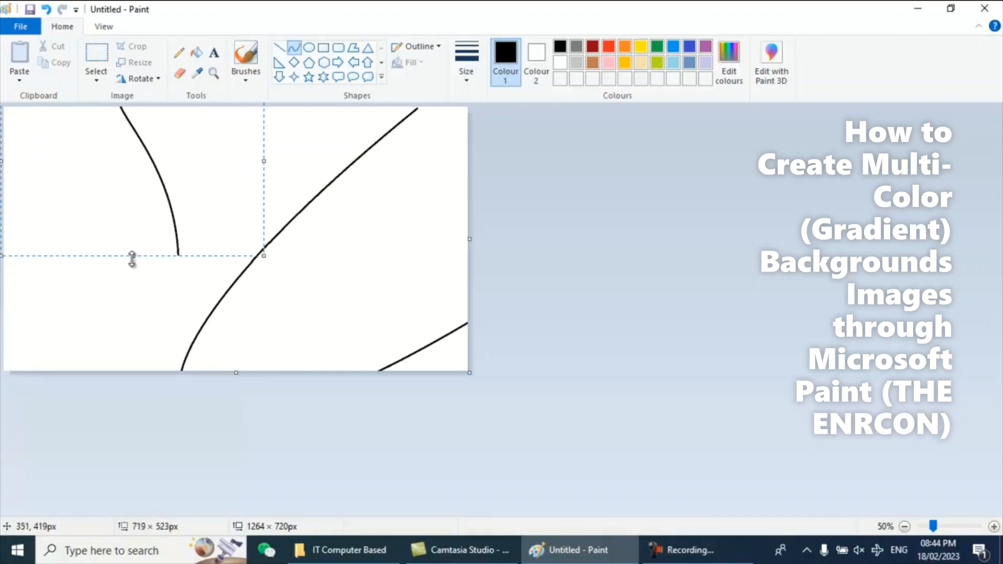
drag(132, 259, 83, 408)
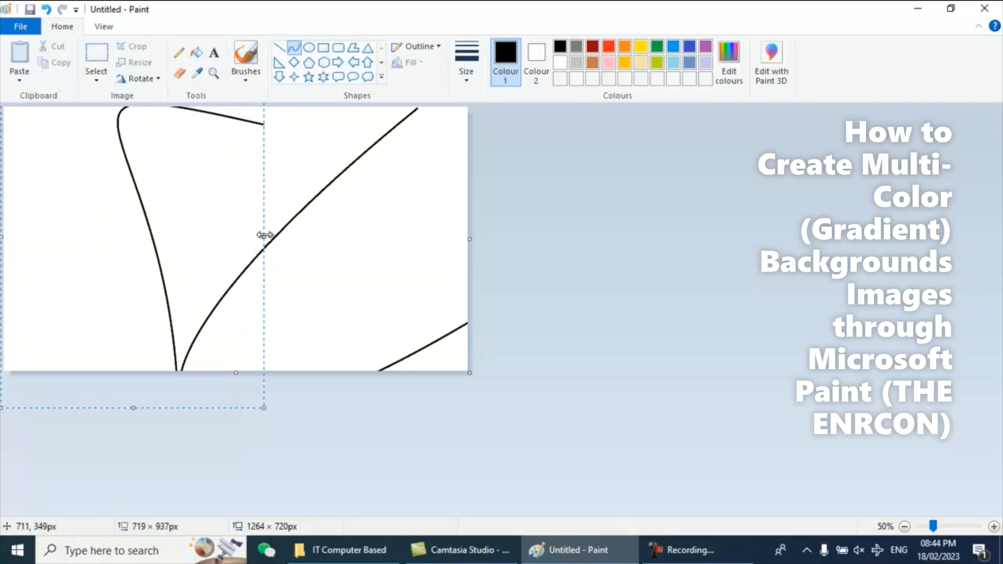
drag(264, 235, 166, 230)
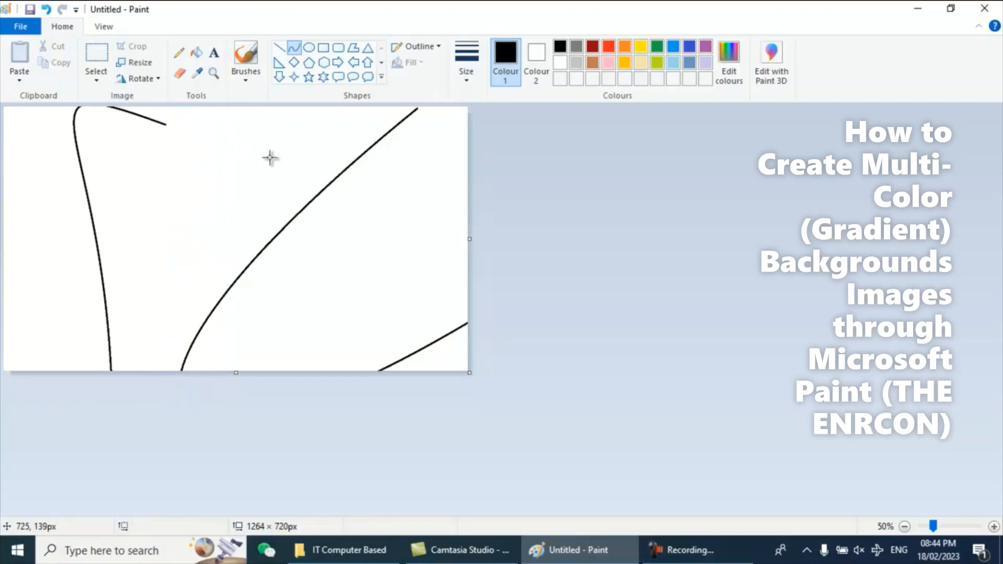
Fill the canvas's lower-right corner with dark red, the large middle area with yellow and the area left of the second curve with green
click(197, 52)
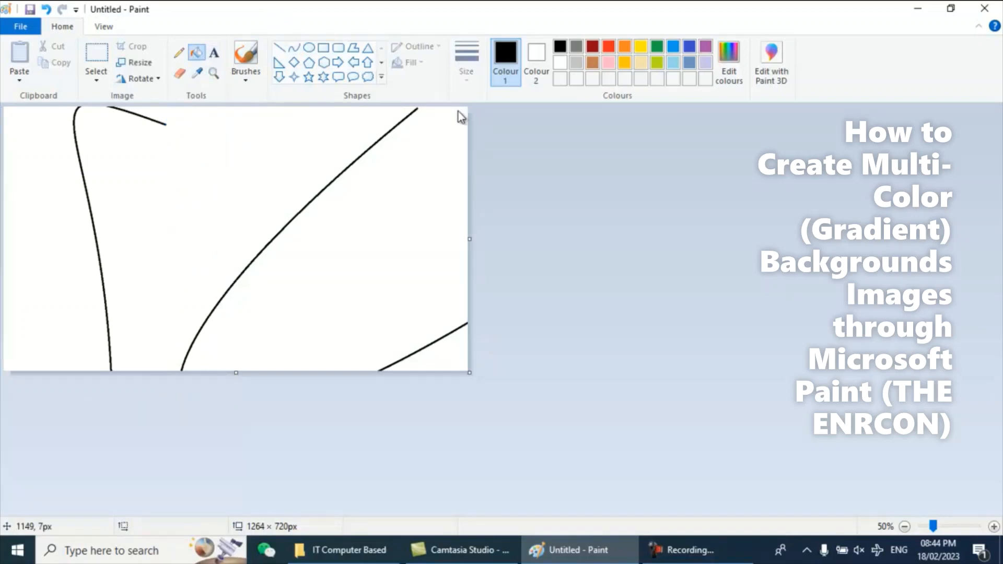
click(596, 52)
click(462, 350)
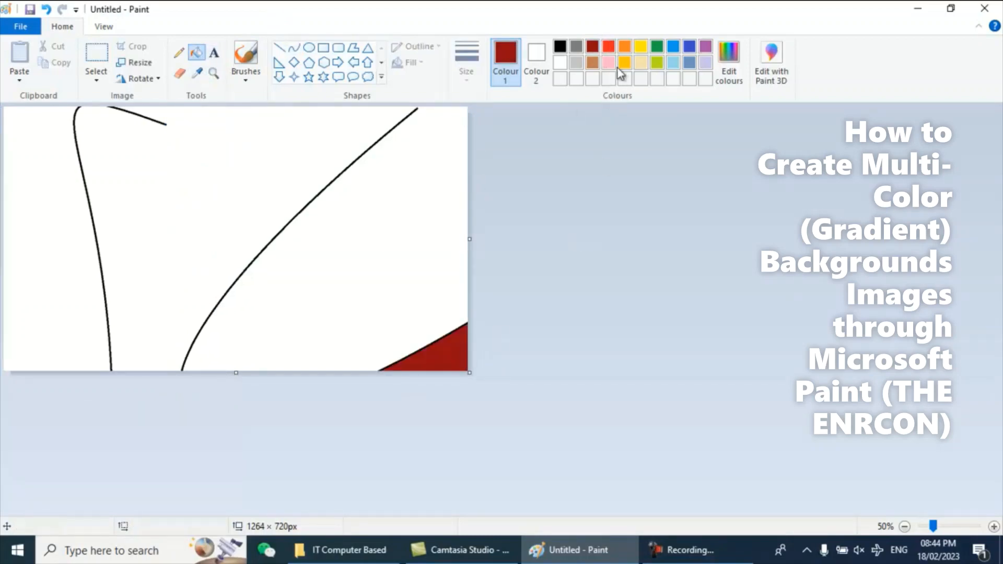
click(642, 46)
click(455, 201)
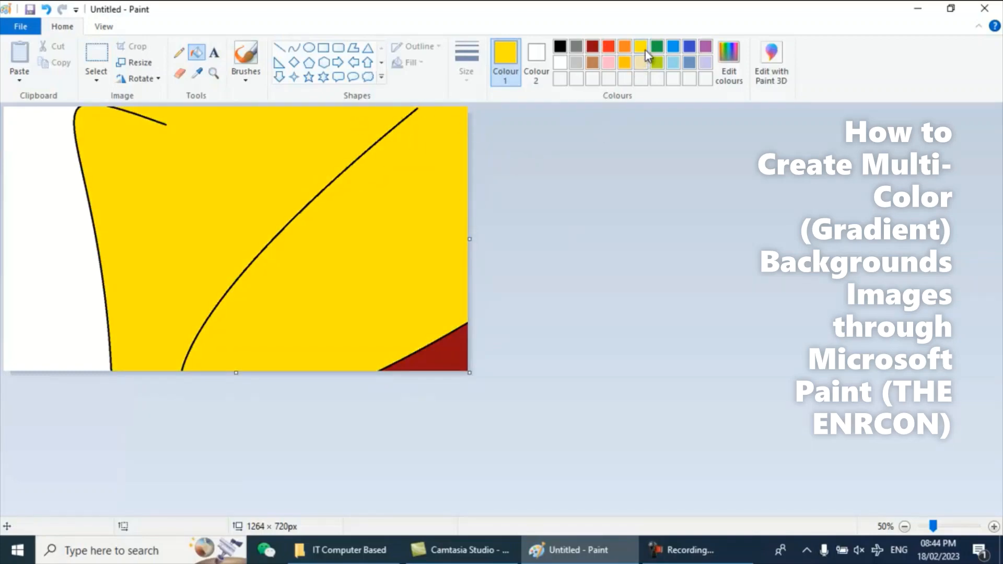
click(29, 244)
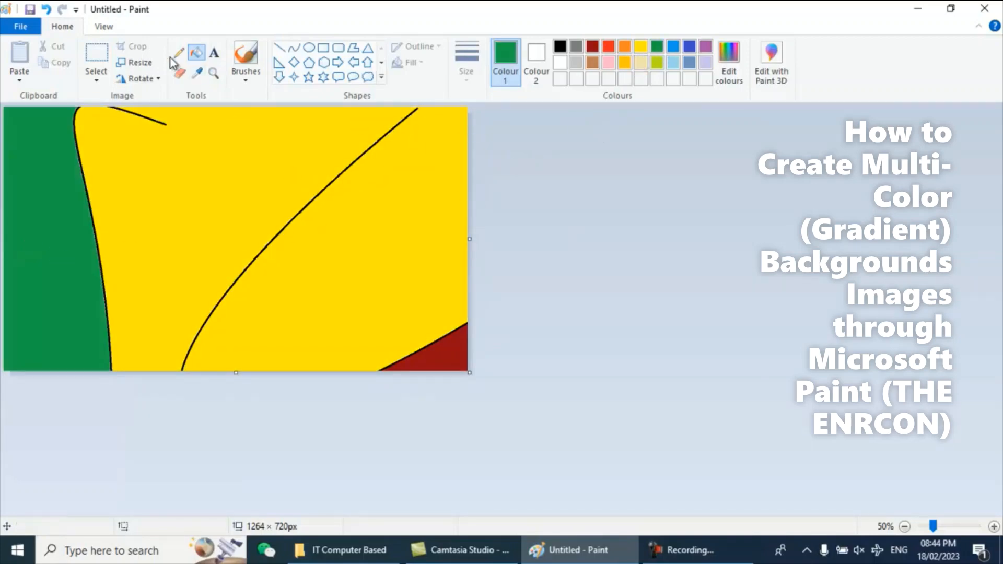
Shrink the image to 1 px wide without maintaining the aspect ratio, and stretch it back to 1264 px wide
click(137, 62)
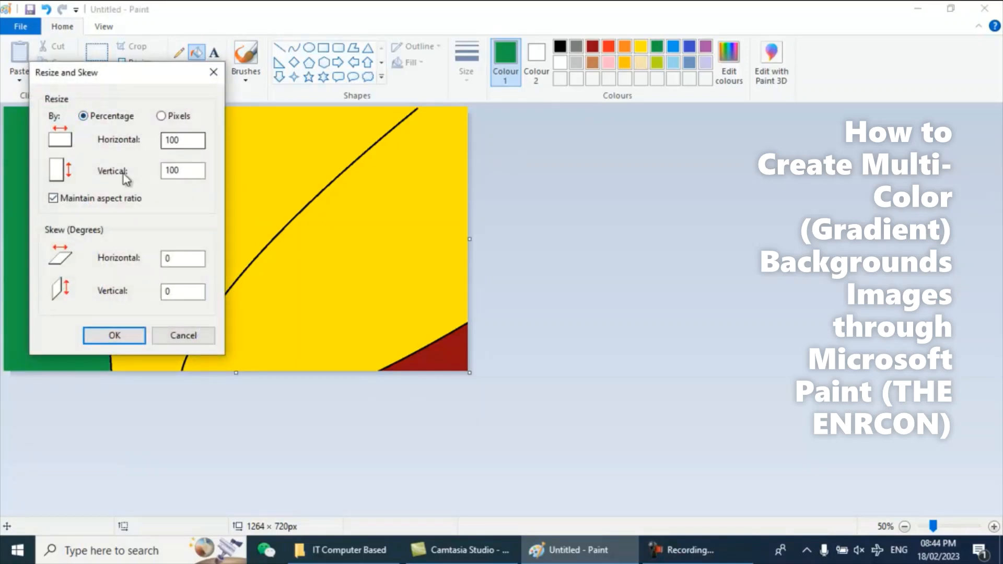
click(113, 200)
click(175, 116)
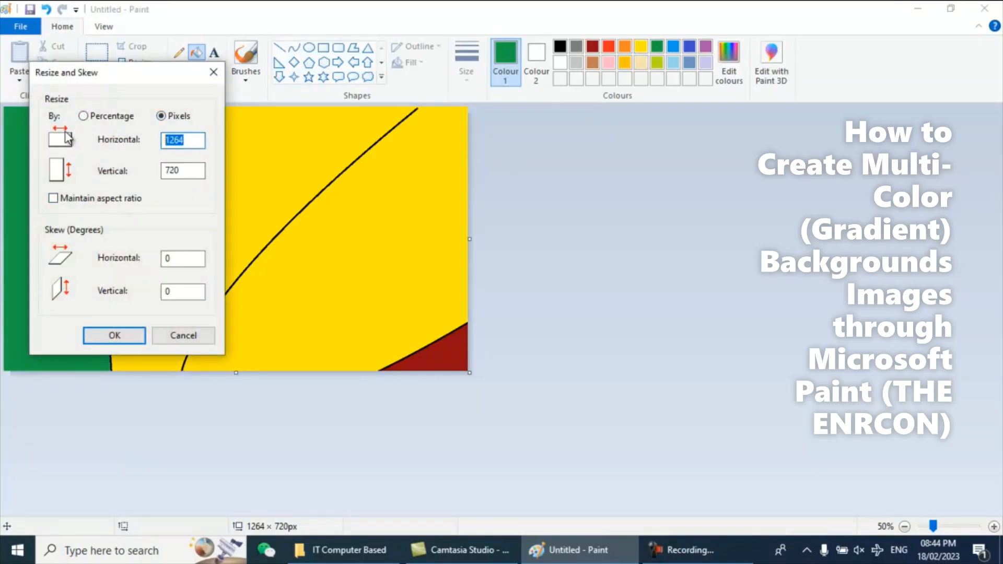
click(115, 336)
click(137, 62)
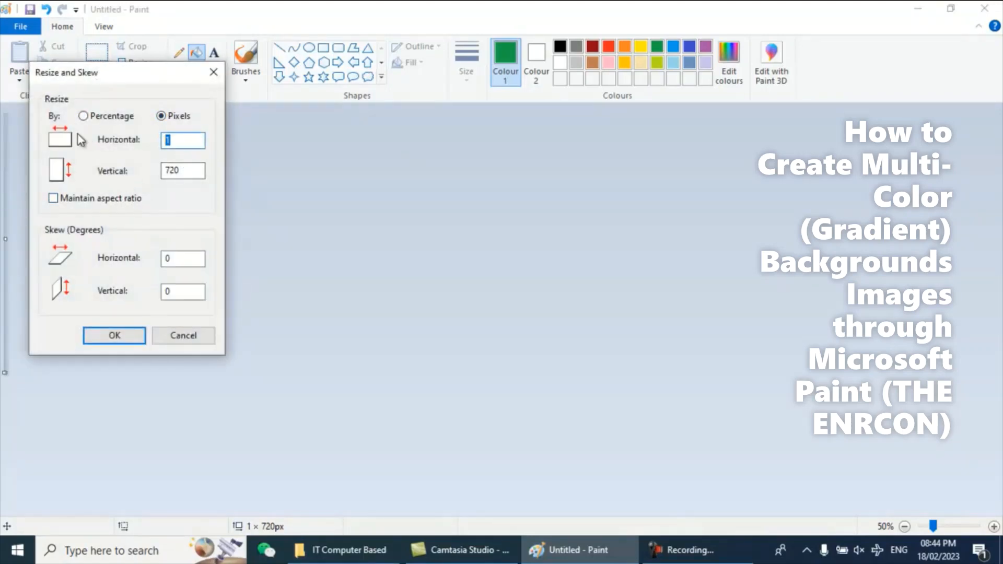
click(138, 335)
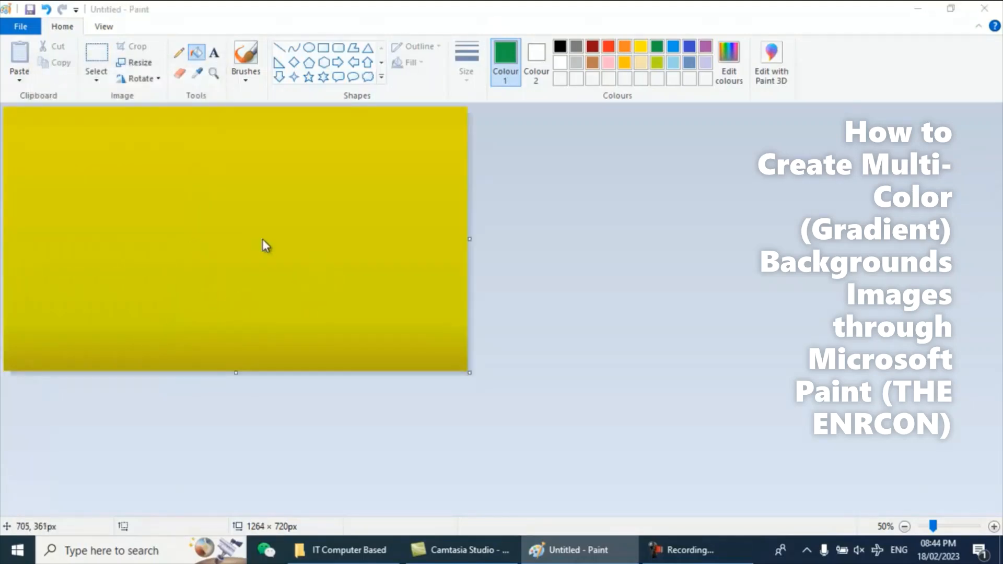
Save the yellow gradient as a PNG named Background Image-4 in the Background Images folder
key(ctrl+s)
click(348, 136)
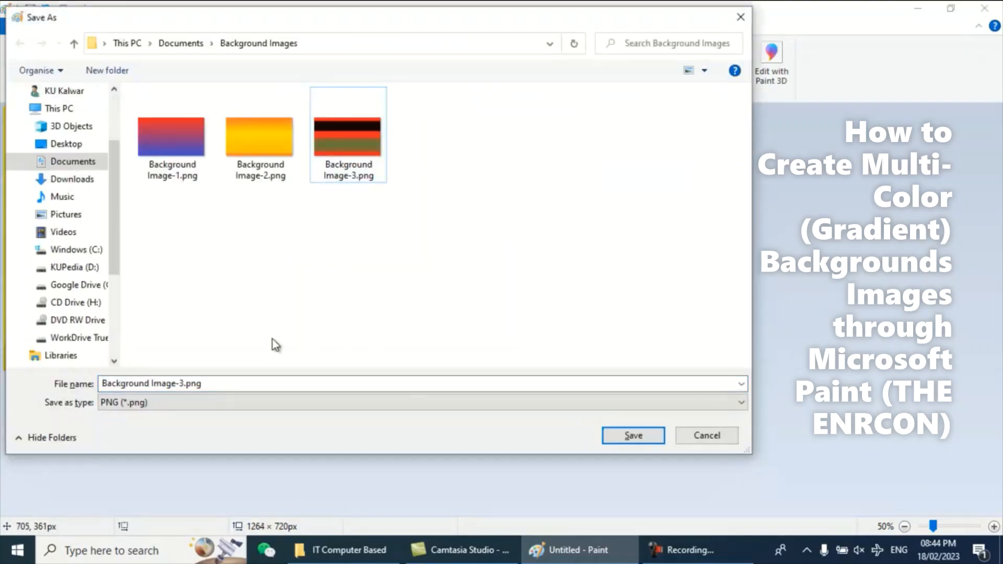
click(209, 397)
click(210, 385)
click(209, 383)
click(209, 384)
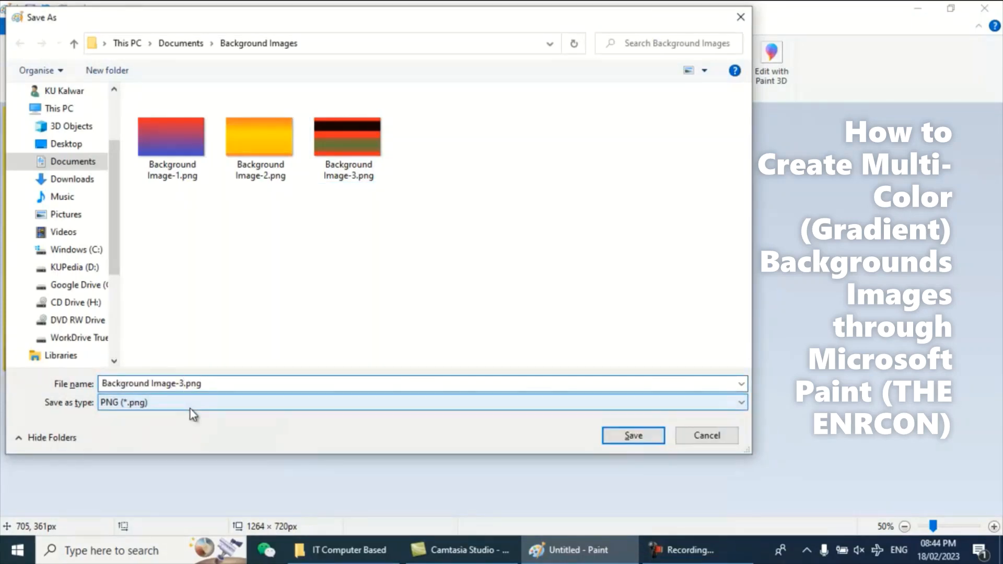
click(625, 436)
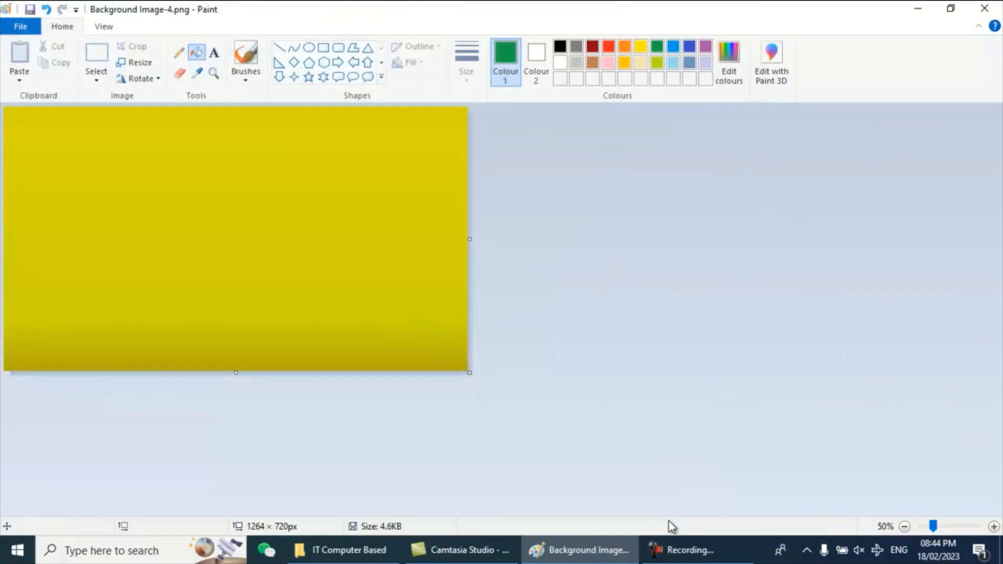
click(685, 549)
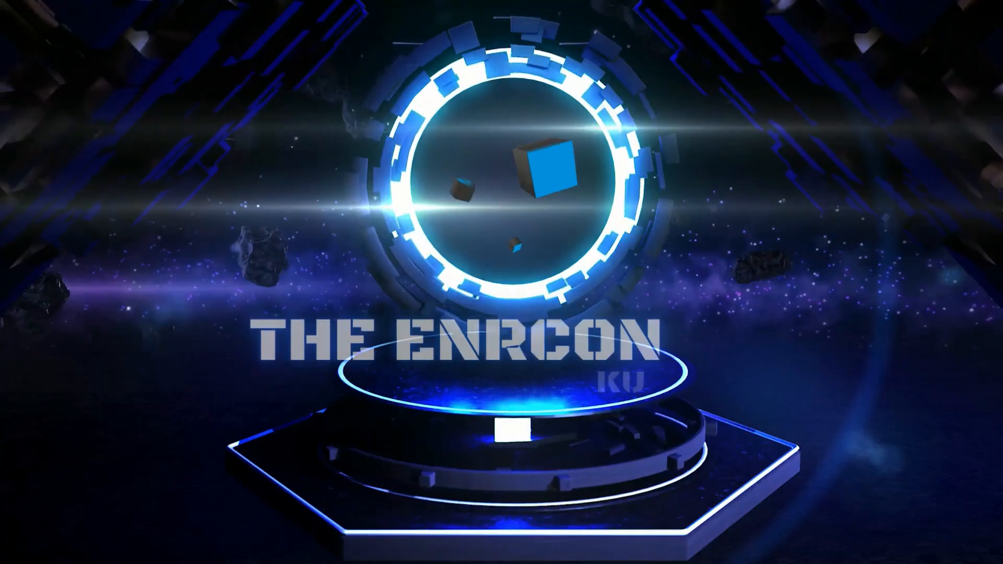